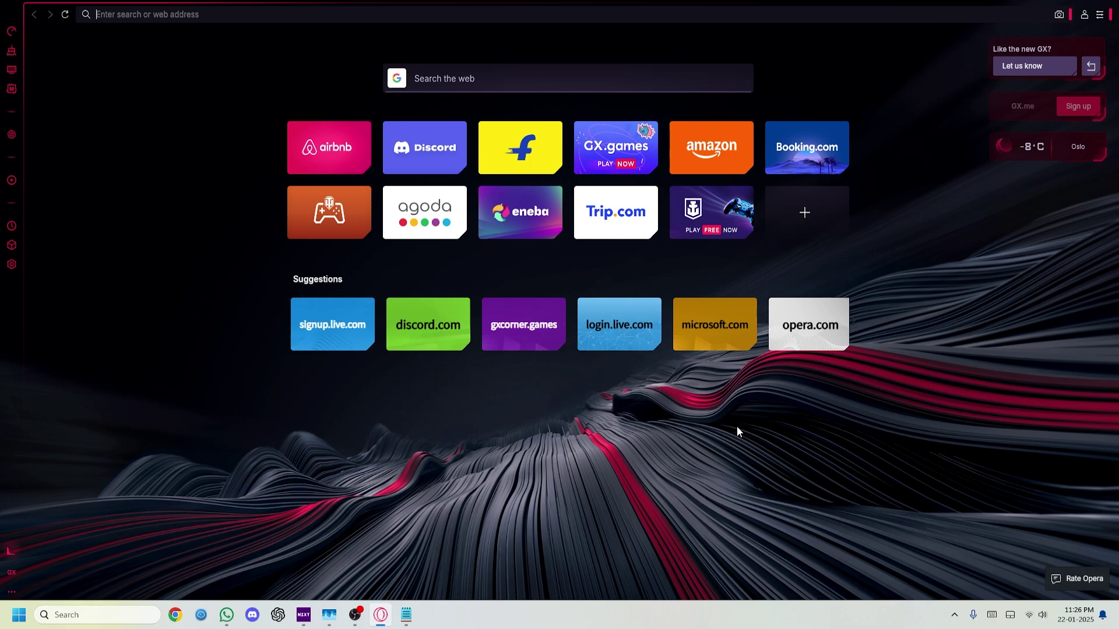
# - Search Google for 'discord' from the Opera GX address bar
pyautogui.write('discord')
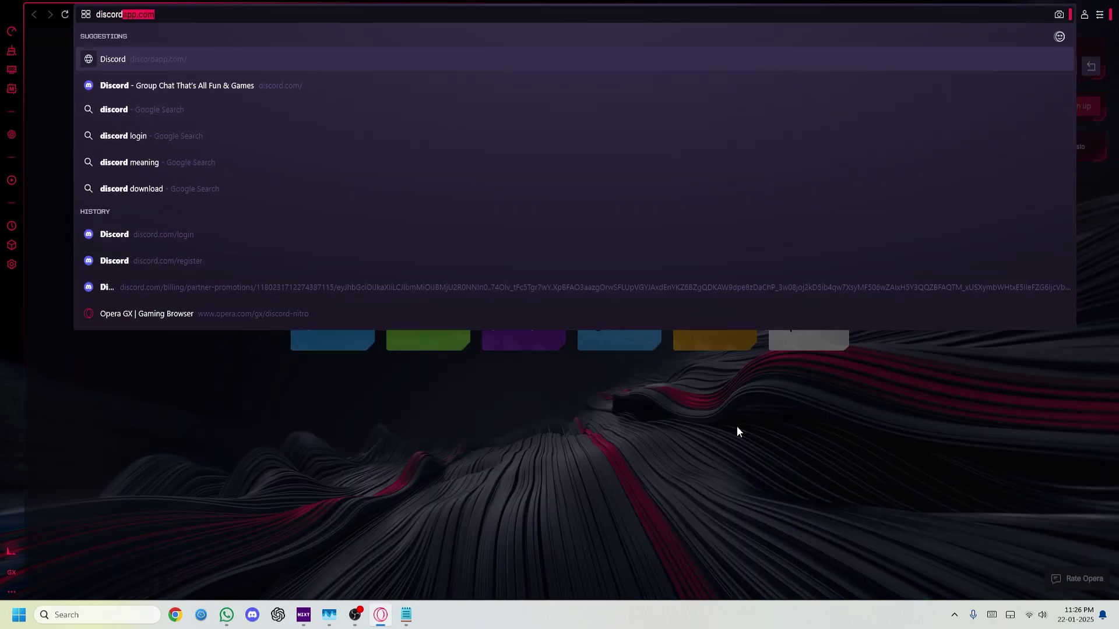
pyautogui.press('Delete')
pyautogui.press('Return')
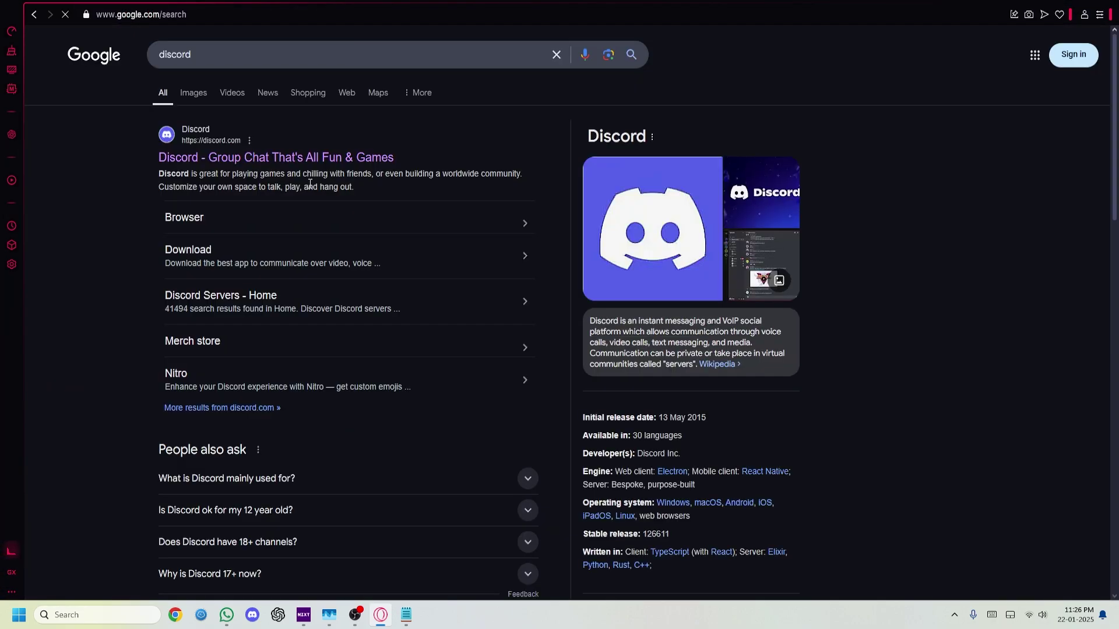
# - Go from the Discord search result through the discord.com Login page to the Register form
pyautogui.click(261, 163)
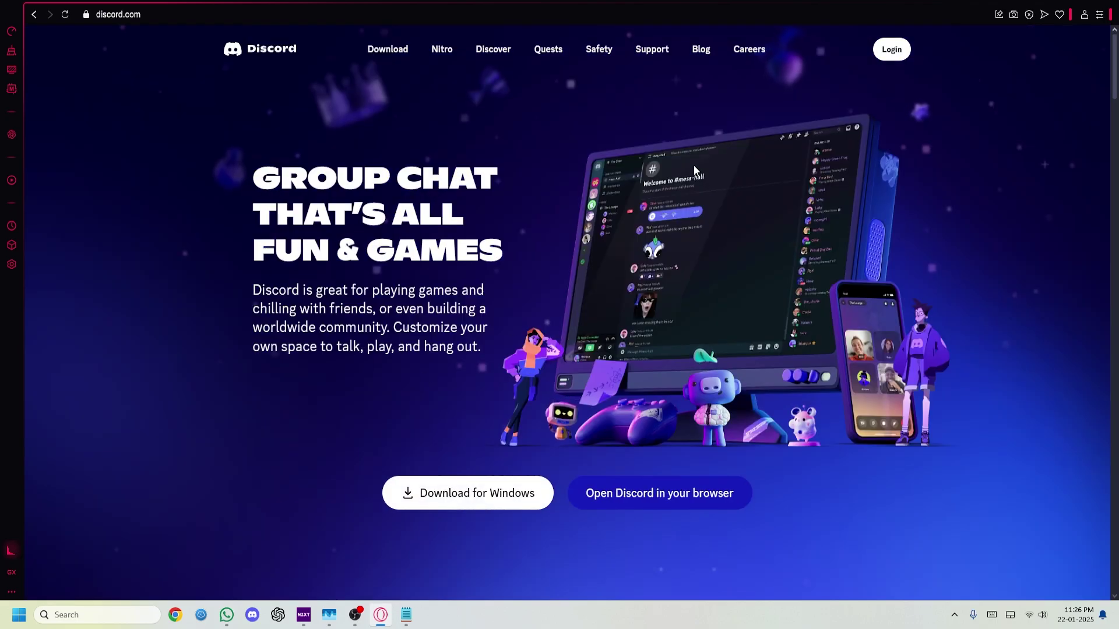
pyautogui.click(891, 50)
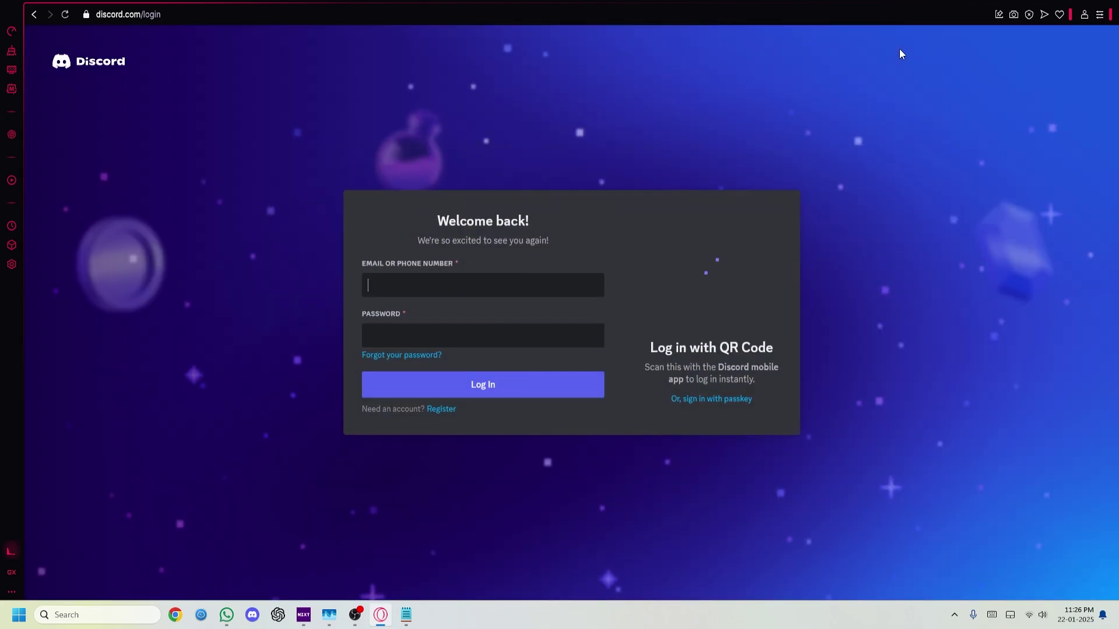
pyautogui.click(441, 409)
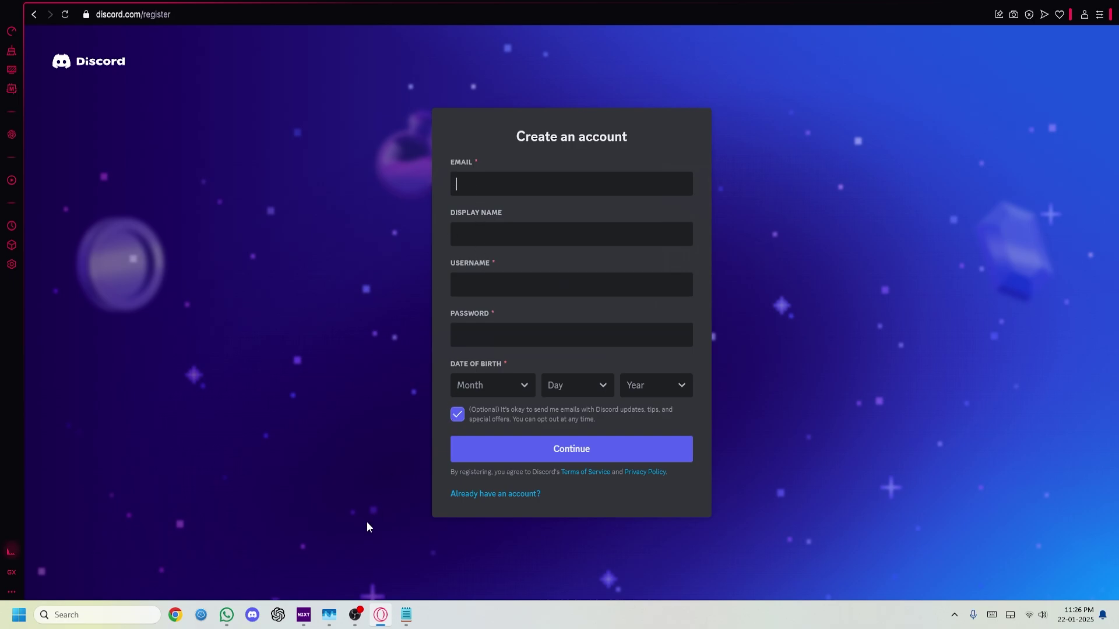
# - Paste the email address saved in Notepad into the Email field
pyautogui.click(381, 615)
pyautogui.click(406, 615)
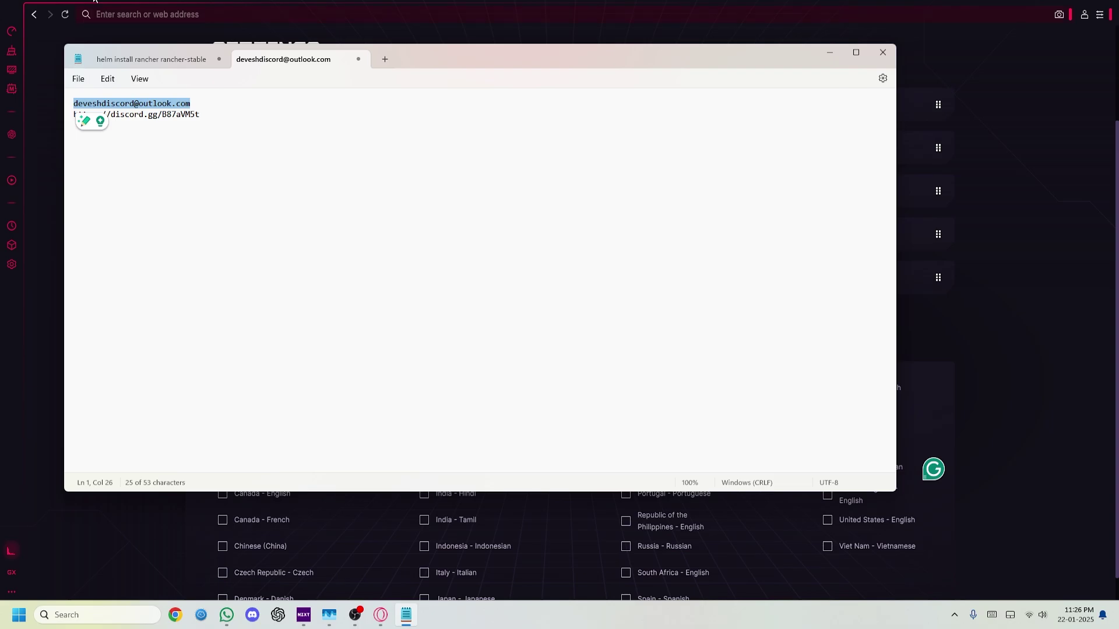
pyautogui.hotkey('alt', 'Tab')
pyautogui.hotkey('ctrl', 'v')
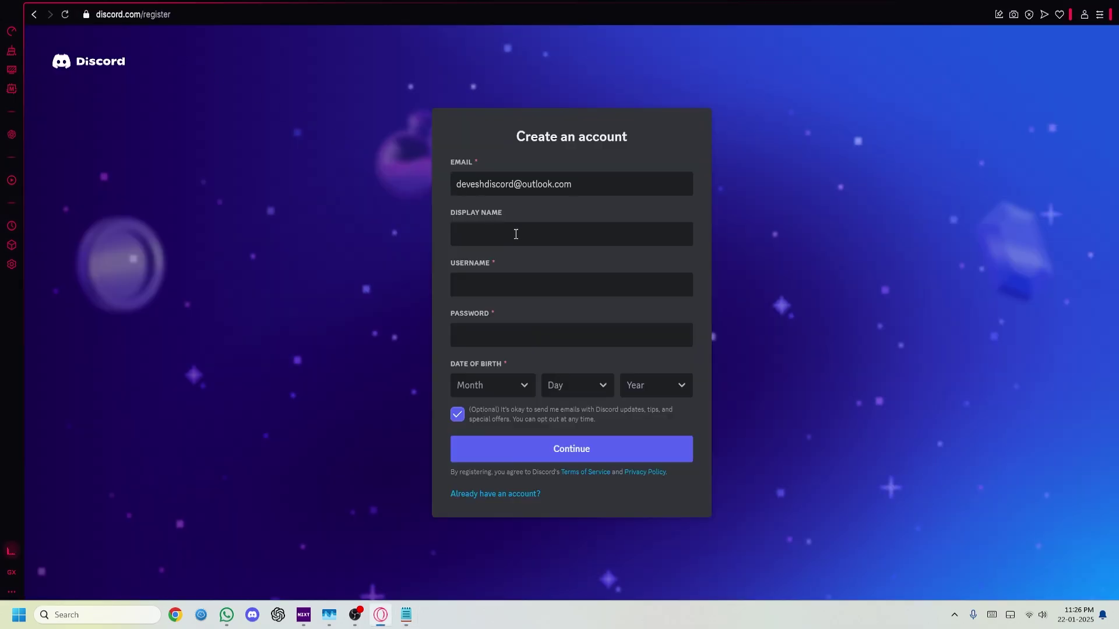
# - Enter a display name and copy it into the Username field
pyautogui.click(516, 234)
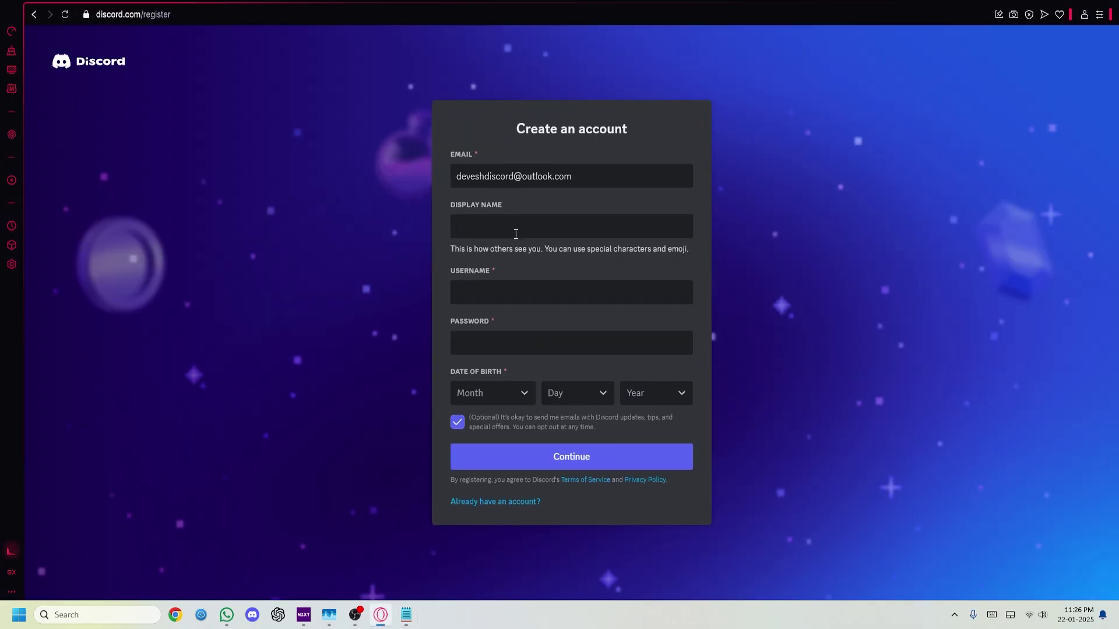
pyautogui.write('Devesh-N-25')
pyautogui.click(550, 290)
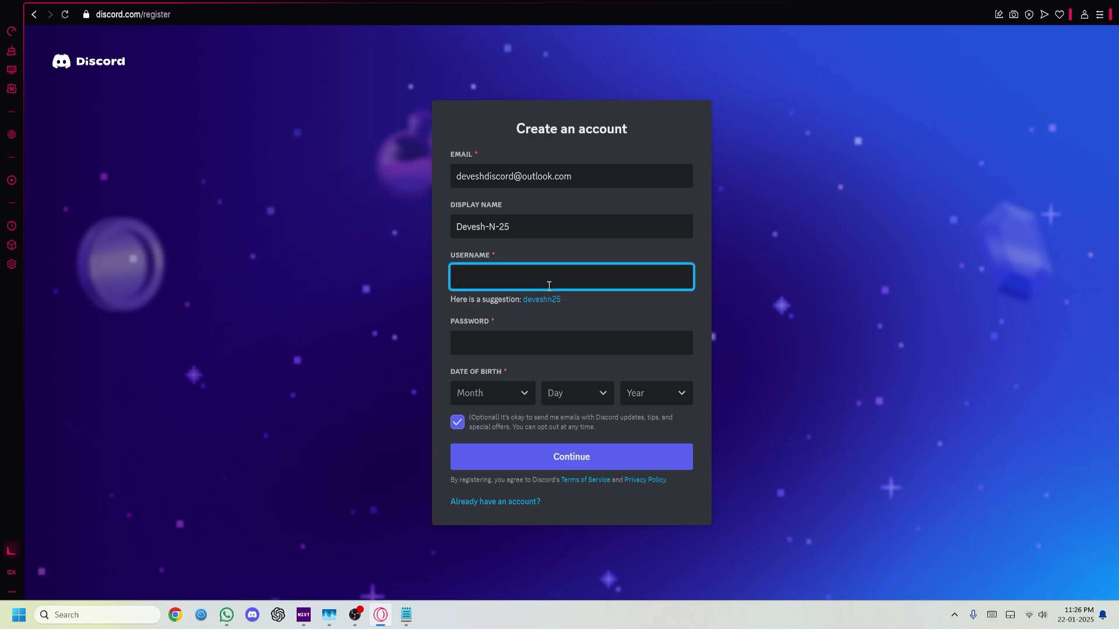
pyautogui.tripleClick(534, 226)
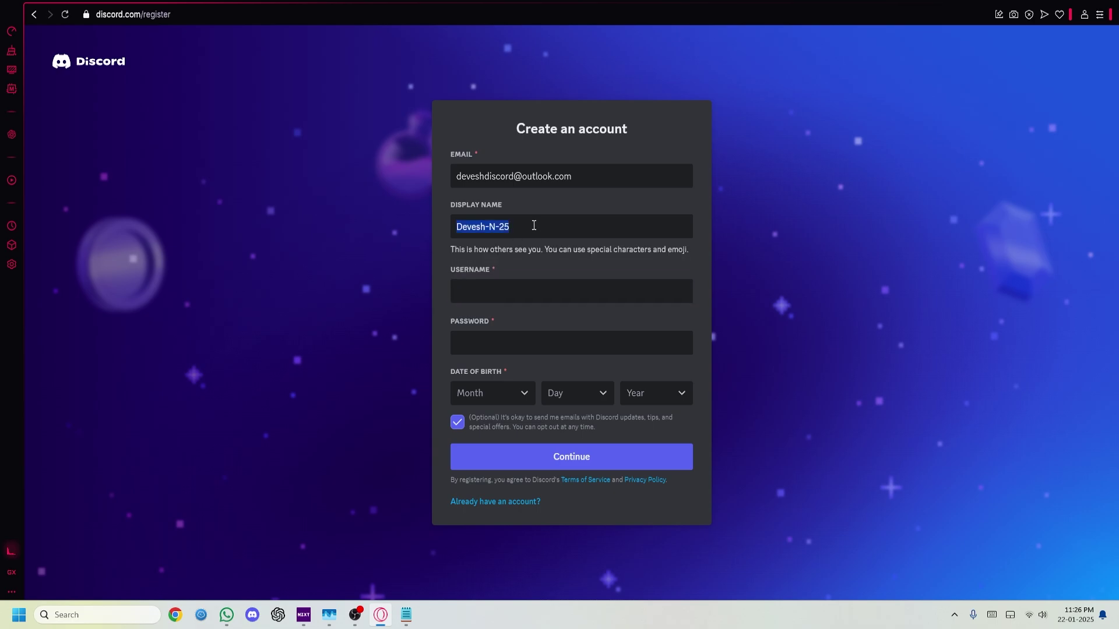
pyautogui.hotkey('ctrl', 'c')
pyautogui.click(552, 269)
pyautogui.hotkey('ctrl', 'v')
# - Validate the username and enter the account password
pyautogui.click(513, 344)
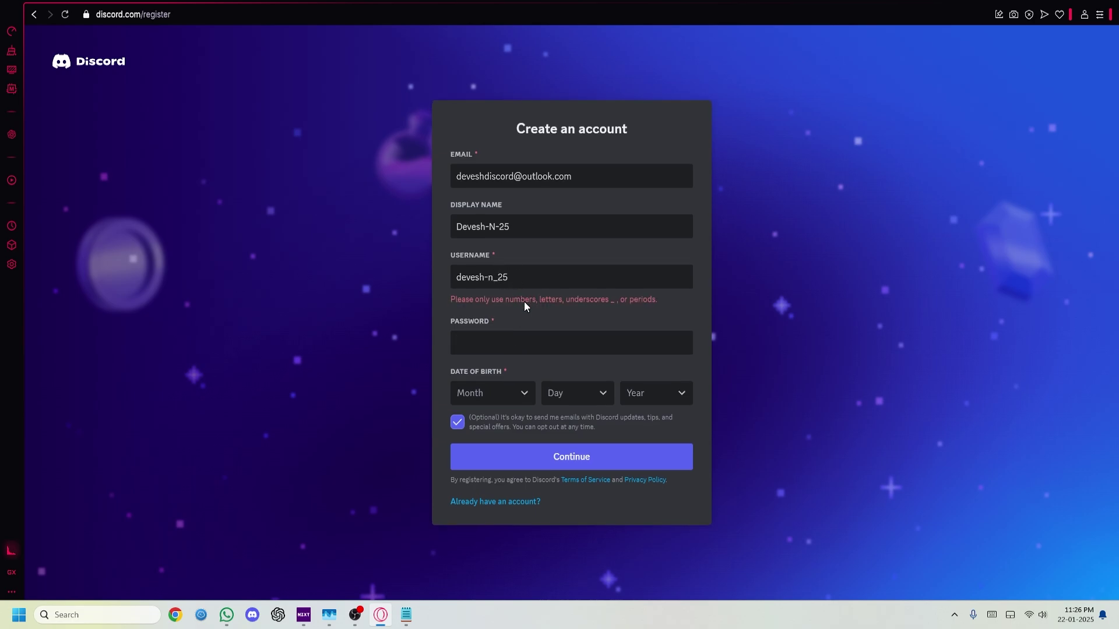
pyautogui.press('Tab')
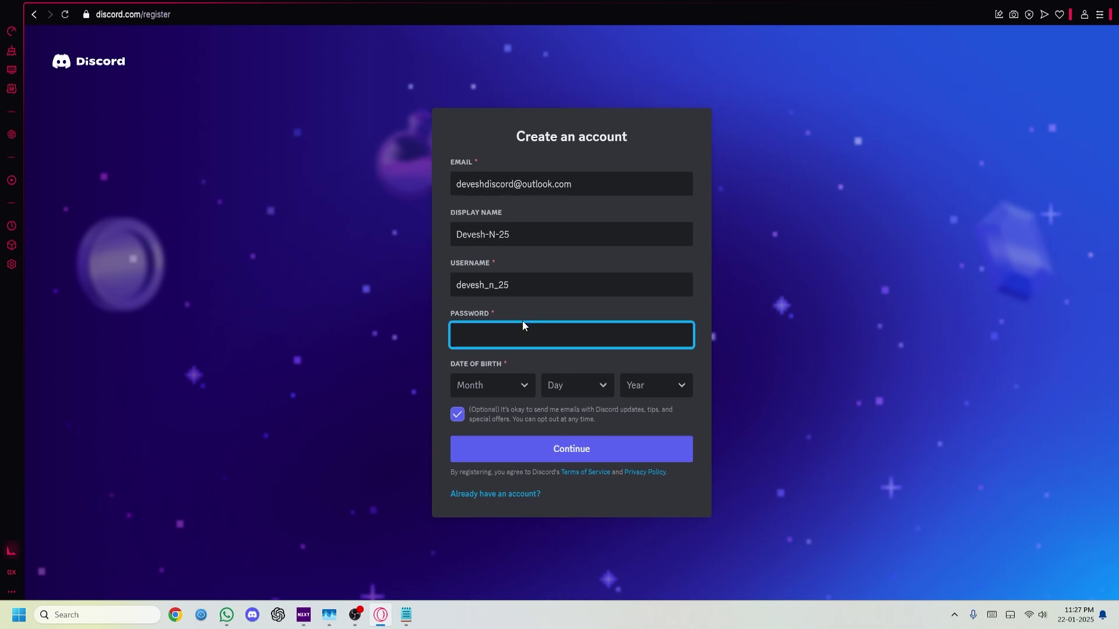
pyautogui.hotkey('ctrl', 'a')
pyautogui.press('BackSpace')
# - Set the birth date to January 1, 2000 and untick the marketing-emails box
pyautogui.click(508, 379)
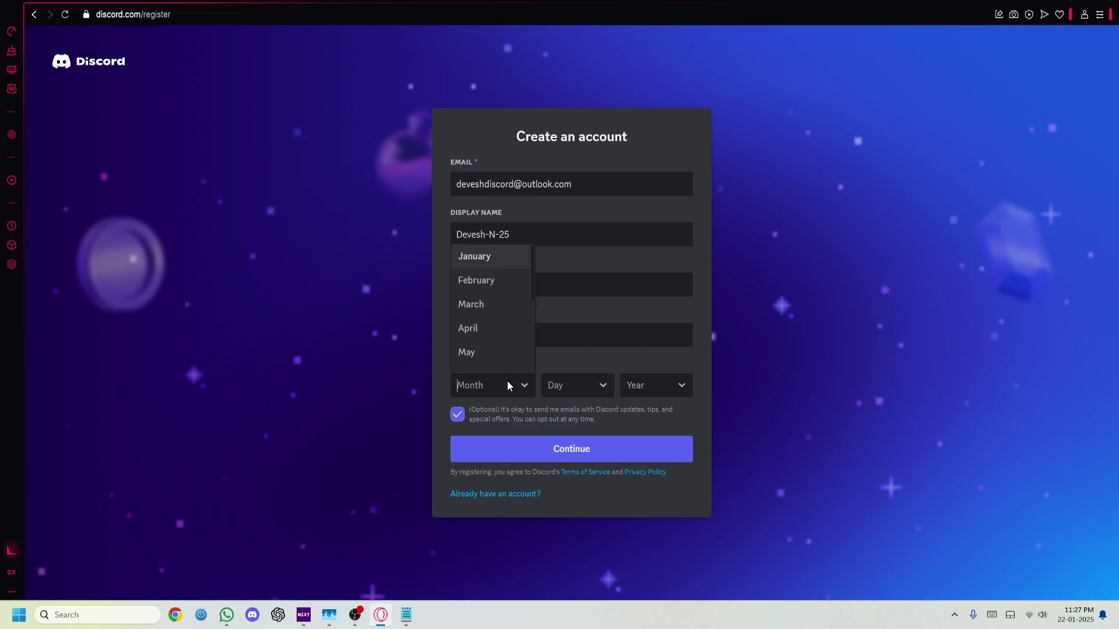
pyautogui.click(518, 257)
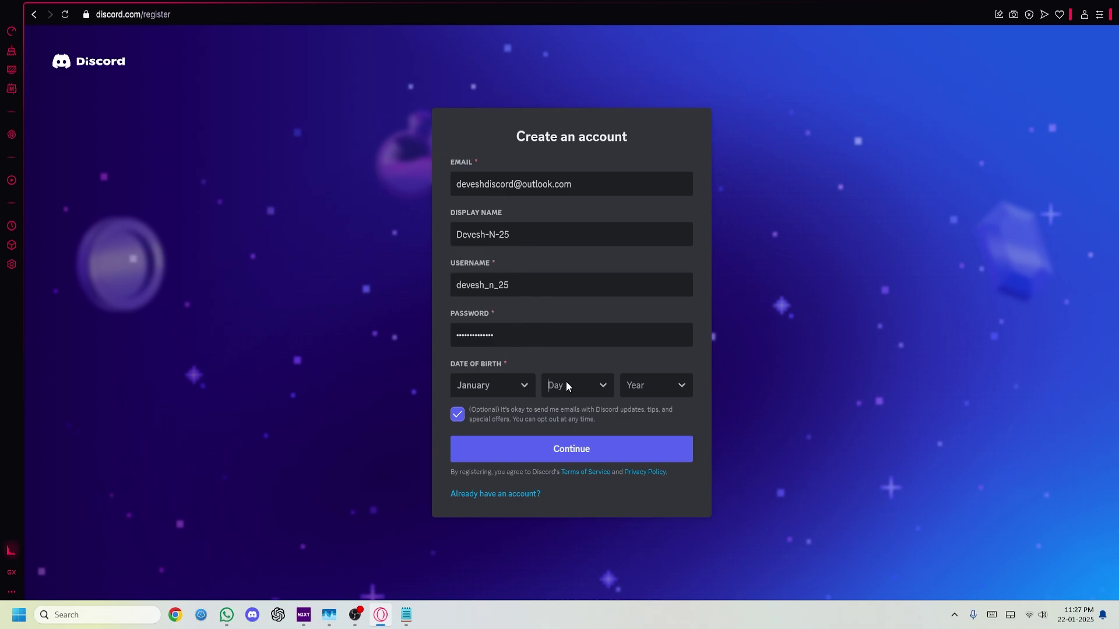
pyautogui.click(569, 382)
pyautogui.click(580, 266)
pyautogui.click(635, 380)
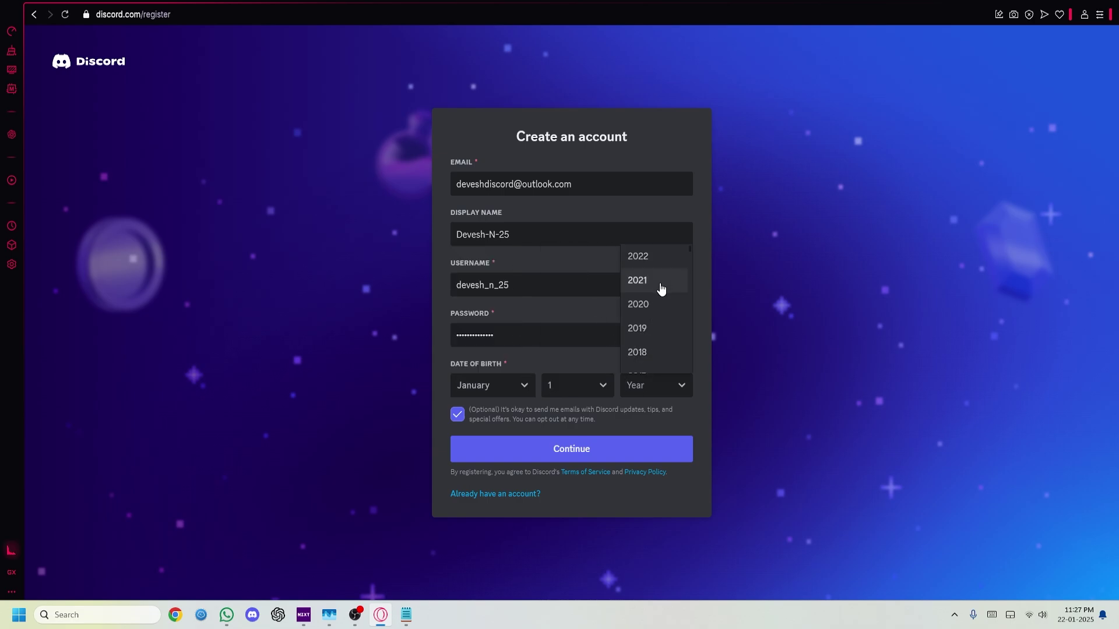
pyautogui.scroll(-5, 655, 297)
pyautogui.scroll(-3, 653, 331)
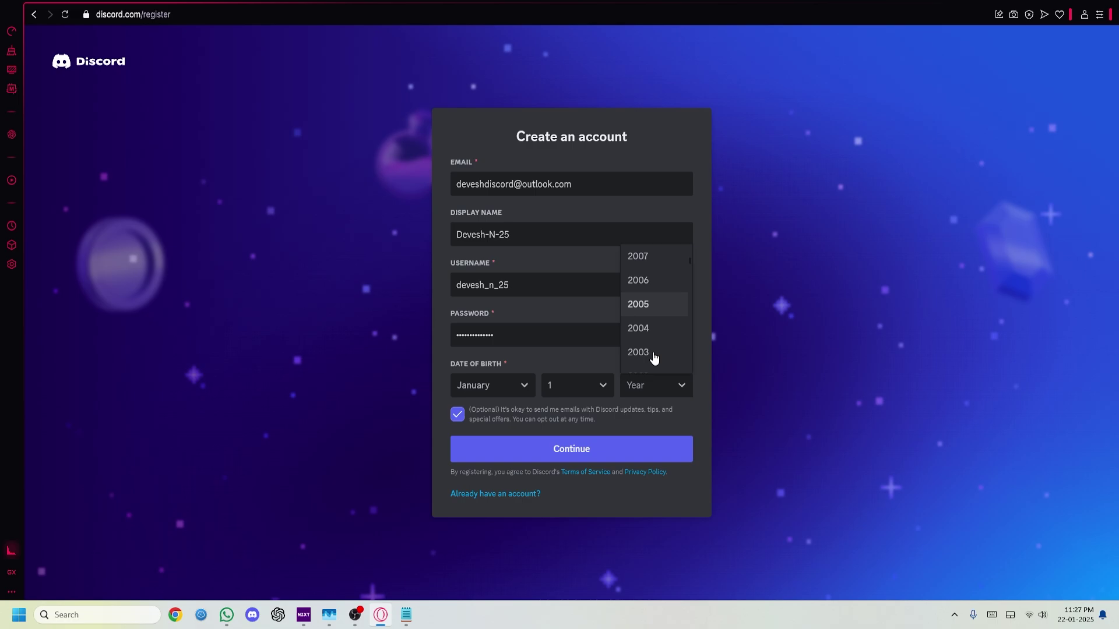
pyautogui.click(656, 315)
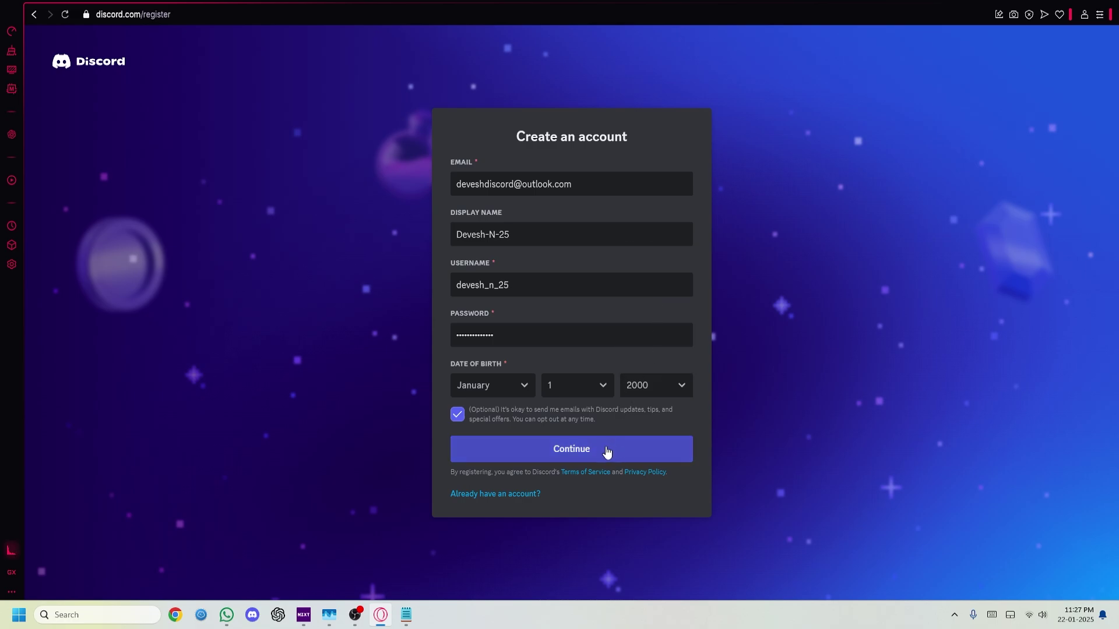
pyautogui.click(535, 423)
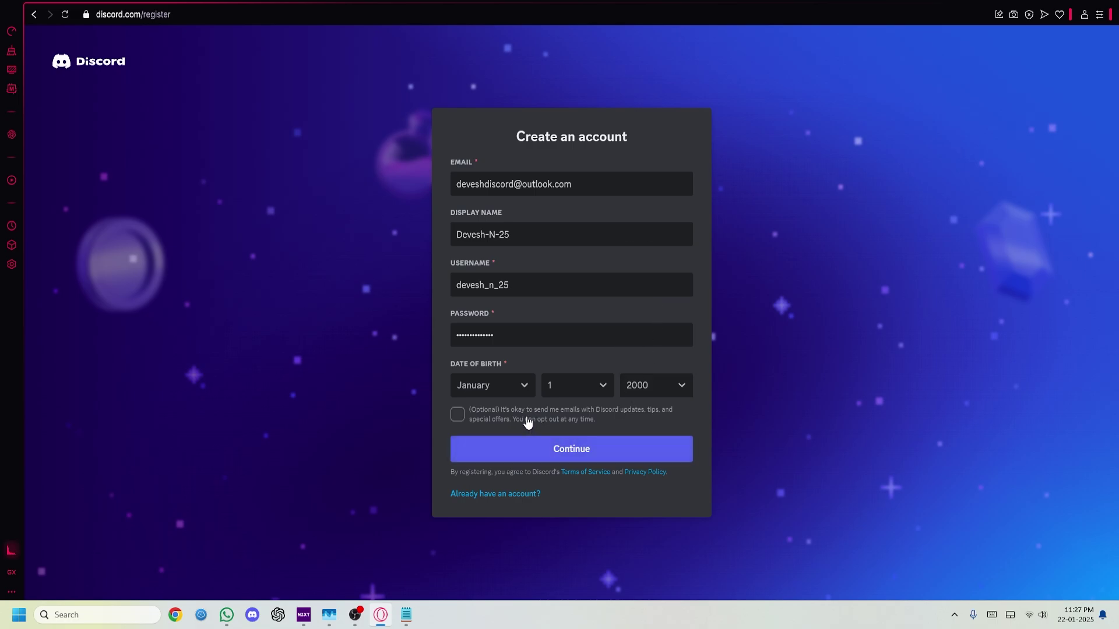
# - Submit the sign-up with Continue and solve the two hCaptcha image challenges
pyautogui.click(556, 443)
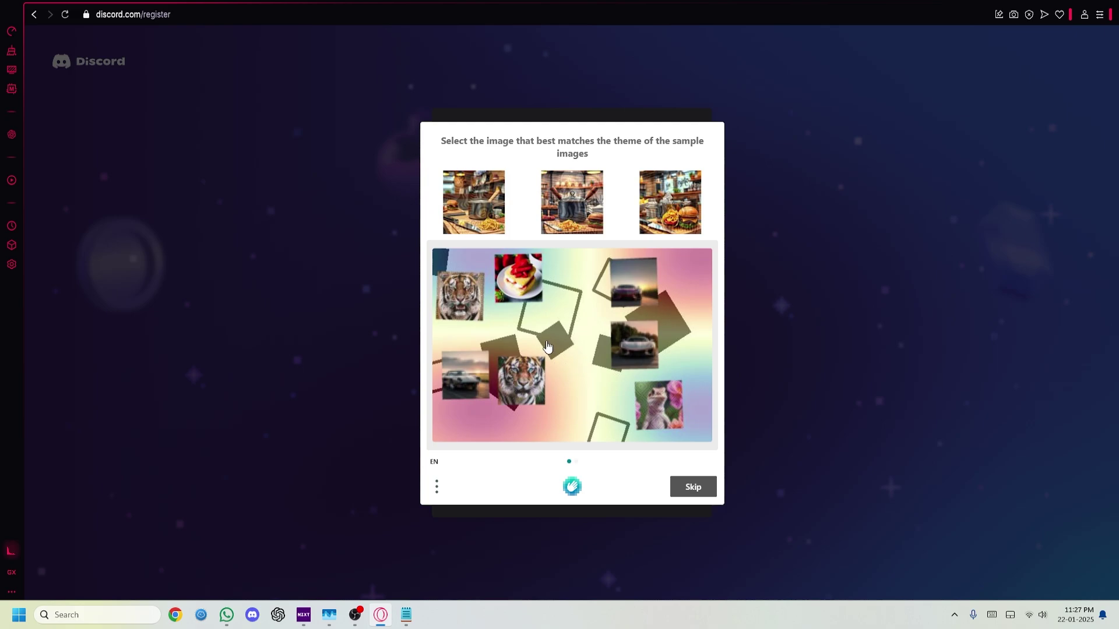
pyautogui.click(524, 281)
pyautogui.click(699, 490)
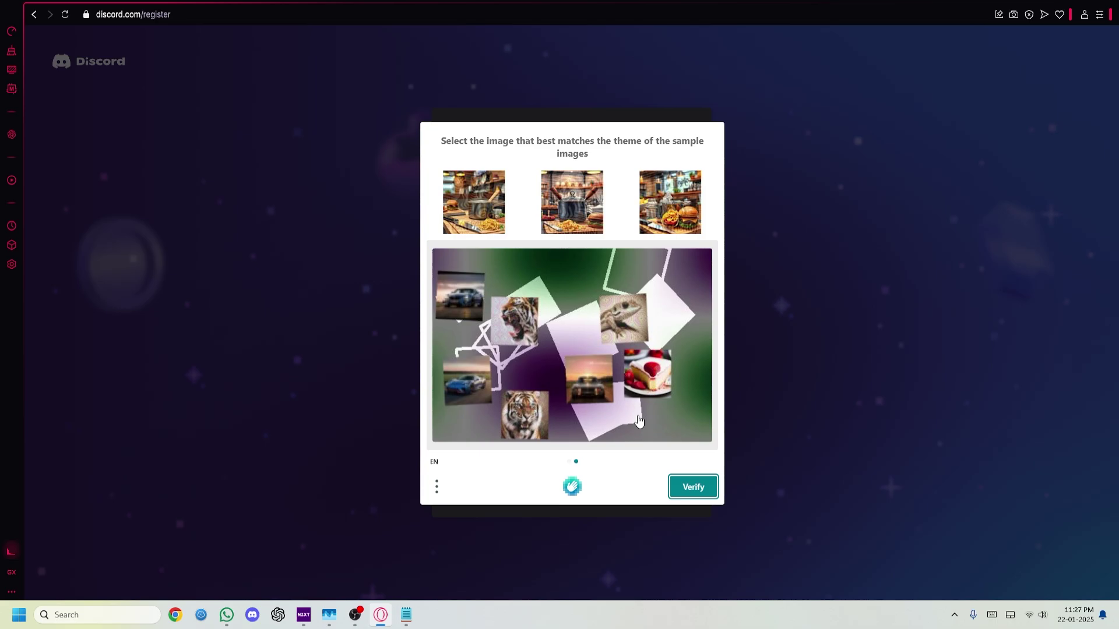
pyautogui.click(642, 377)
pyautogui.click(686, 486)
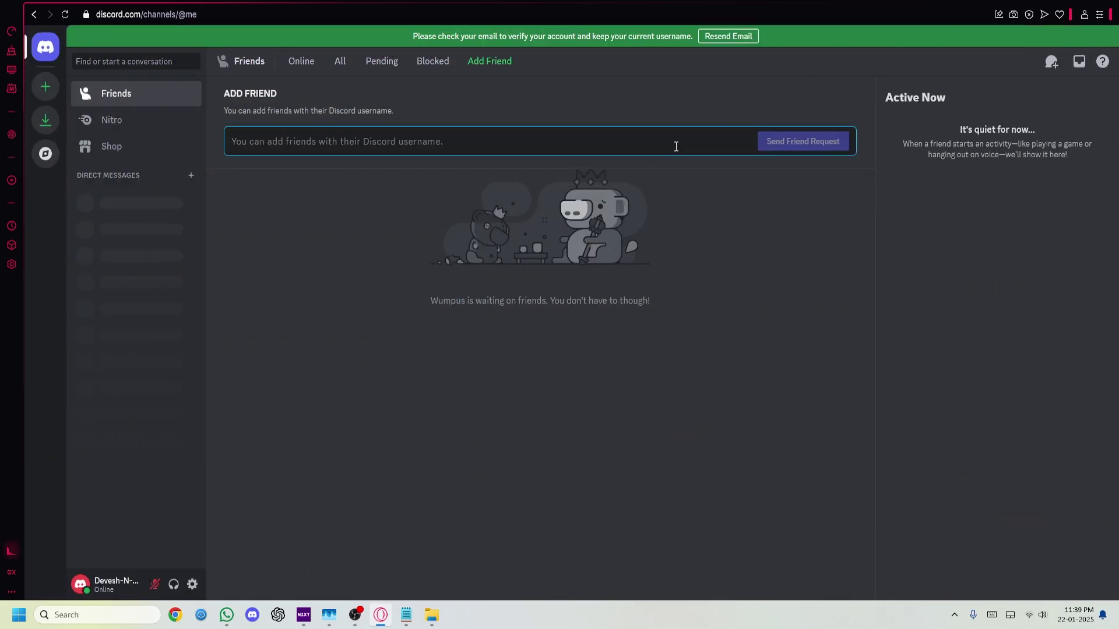
# - Load the pasted discord.gg invite link for the TrainWithShubham server
pyautogui.click(483, 14)
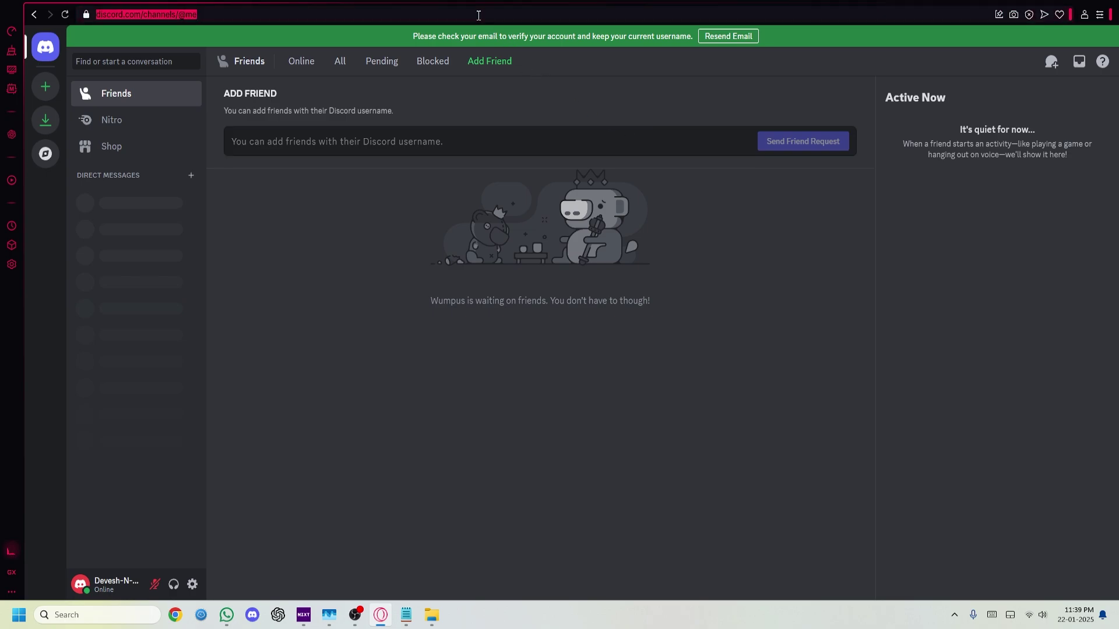
pyautogui.hotkey('ctrl', 'v')
pyautogui.press('Return')
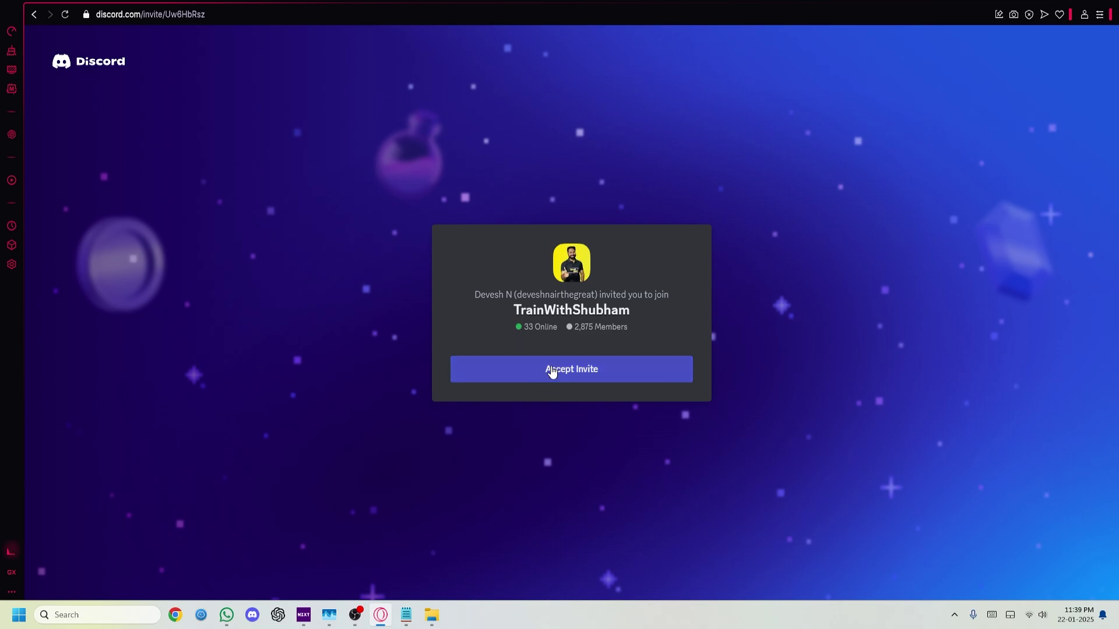
# - Accept the TrainWithShubham invite, solve the hCaptcha, and decline the desktop-app prompt
pyautogui.click(621, 374)
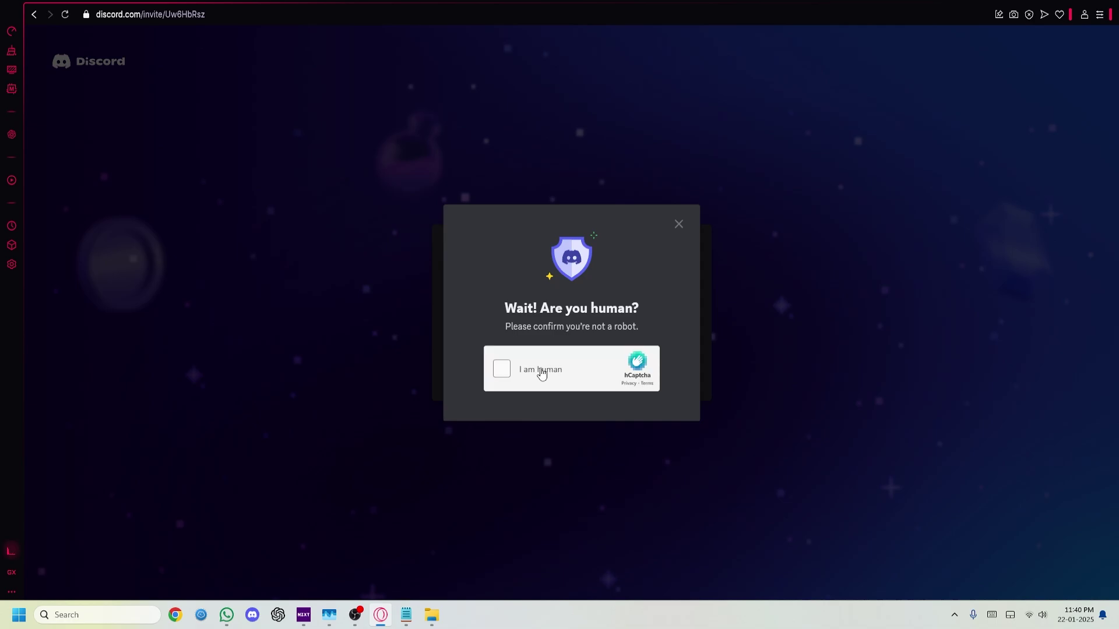
pyautogui.click(541, 373)
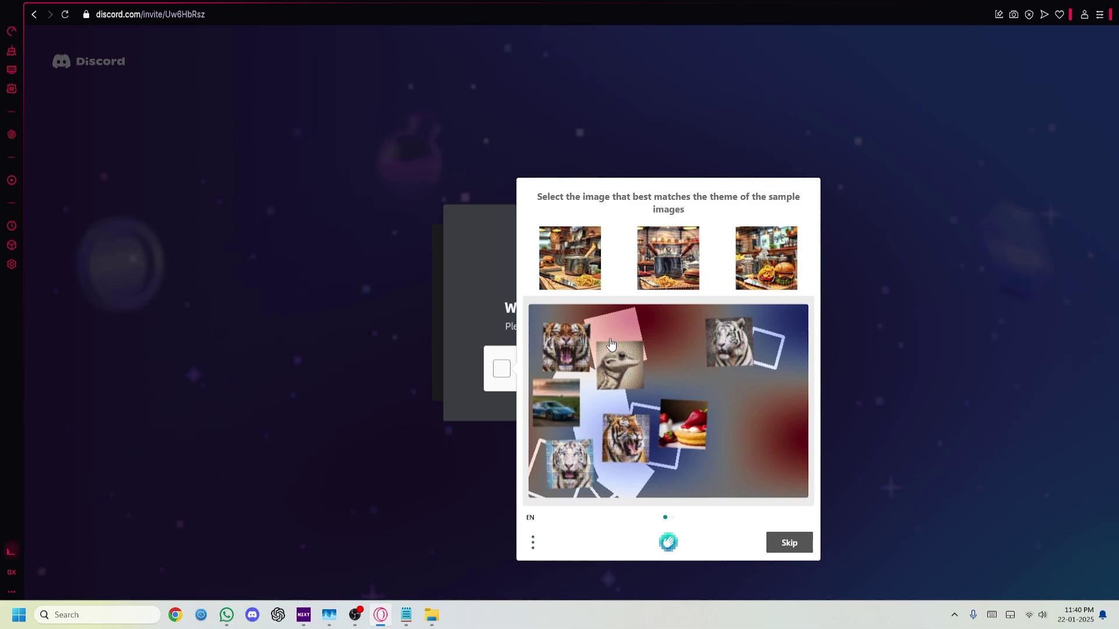
pyautogui.click(668, 429)
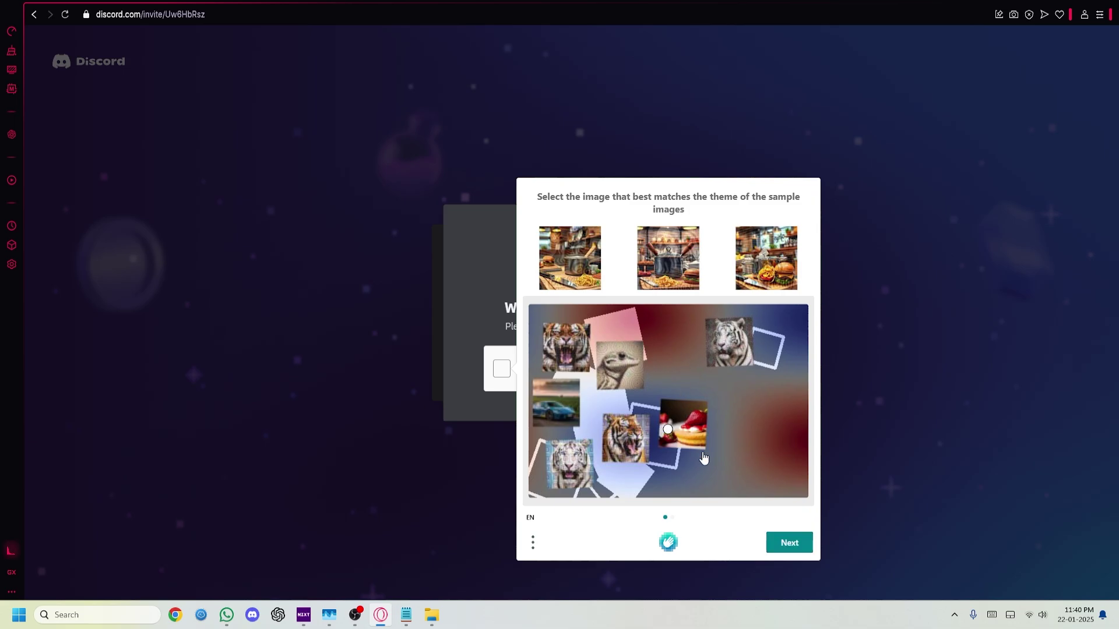
pyautogui.click(781, 541)
pyautogui.click(789, 353)
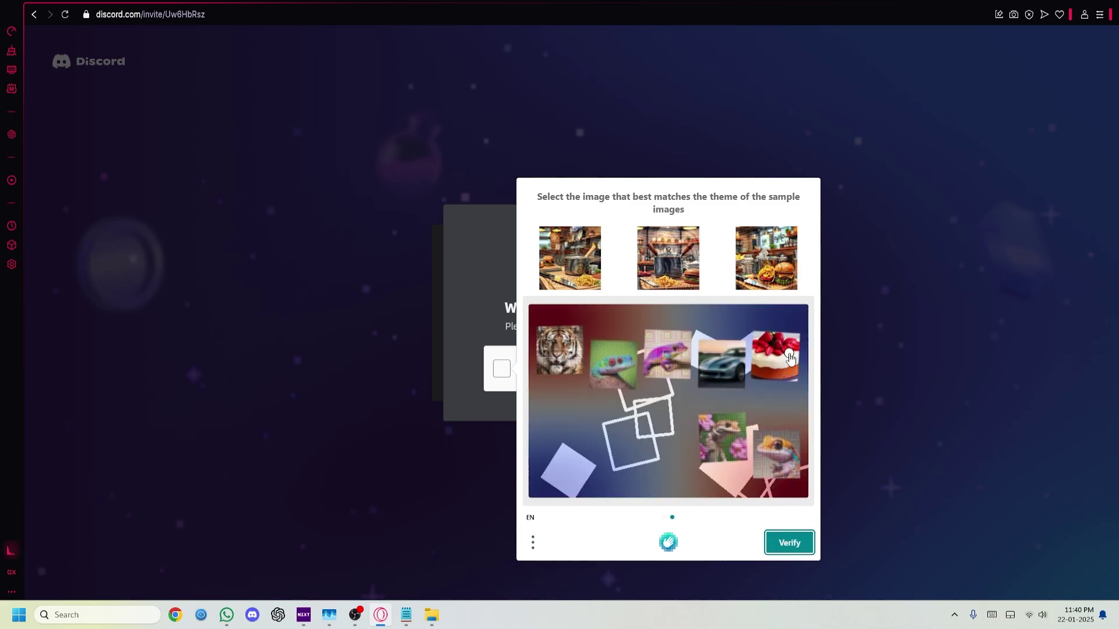
pyautogui.click(802, 548)
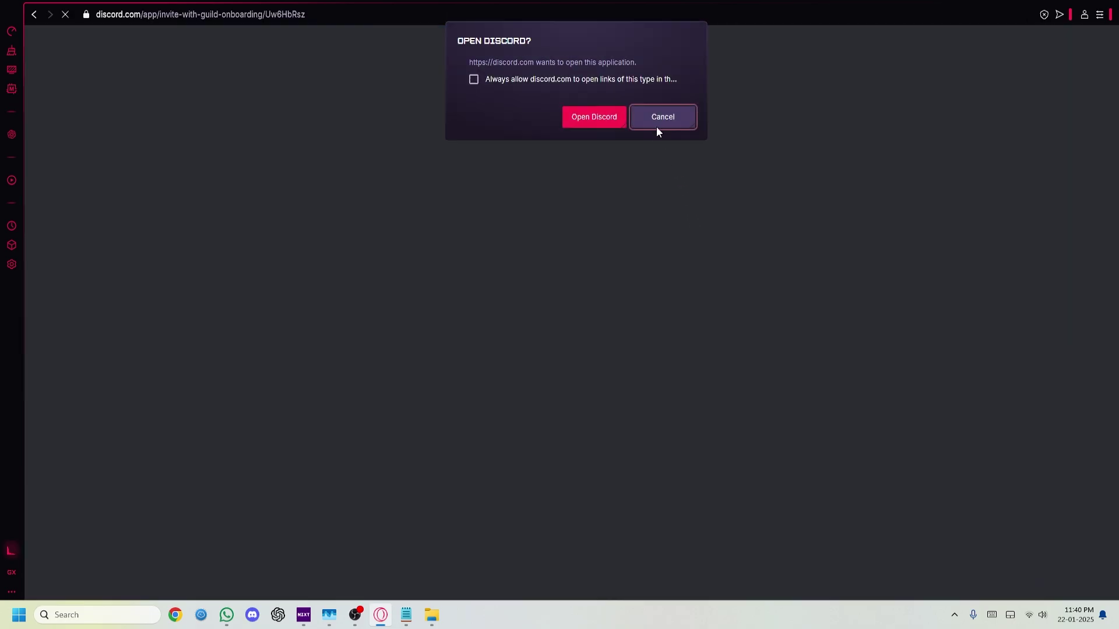
pyautogui.click(656, 124)
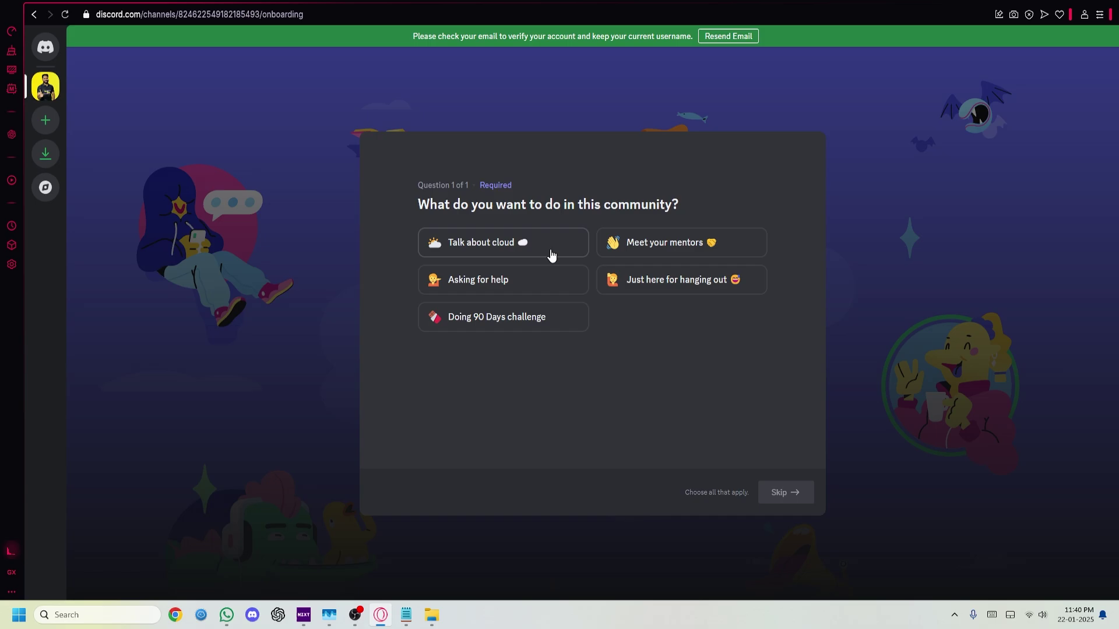
# - Choose all five interests (90 Days challenge, help, cloud, mentors, hanging out) and agree to the rules
pyautogui.click(539, 317)
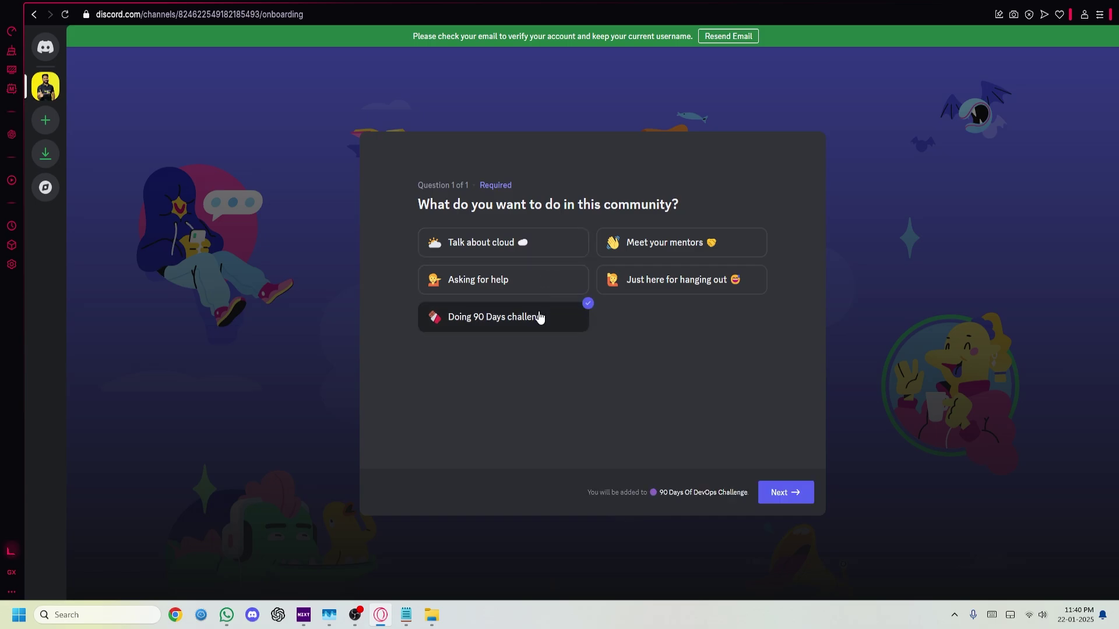
pyautogui.click(542, 282)
pyautogui.click(513, 242)
pyautogui.click(611, 242)
pyautogui.click(644, 282)
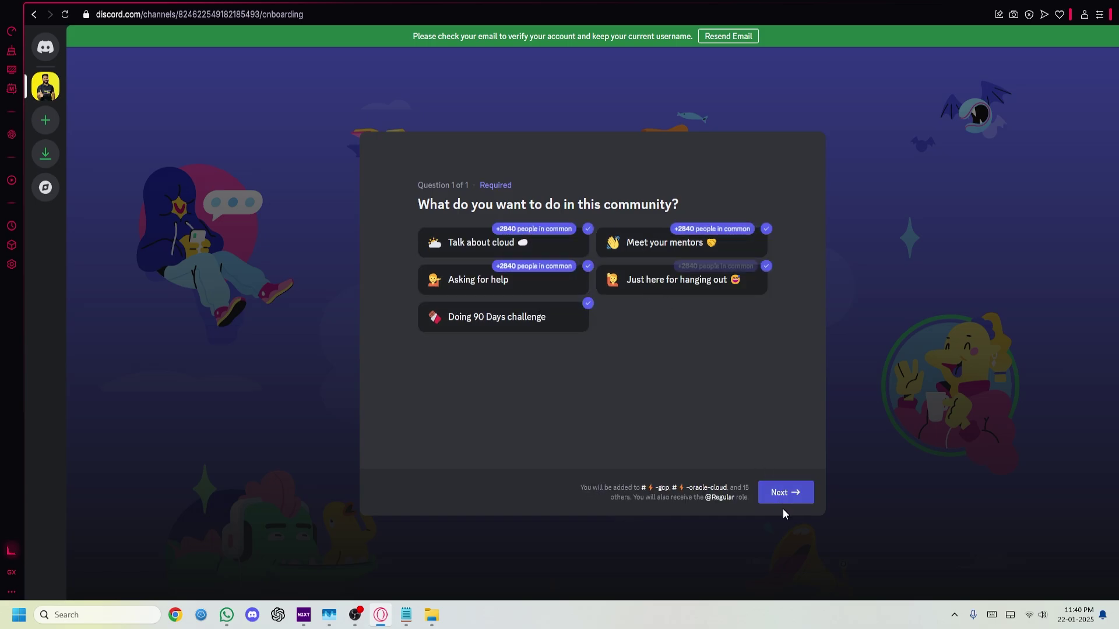
pyautogui.click(788, 494)
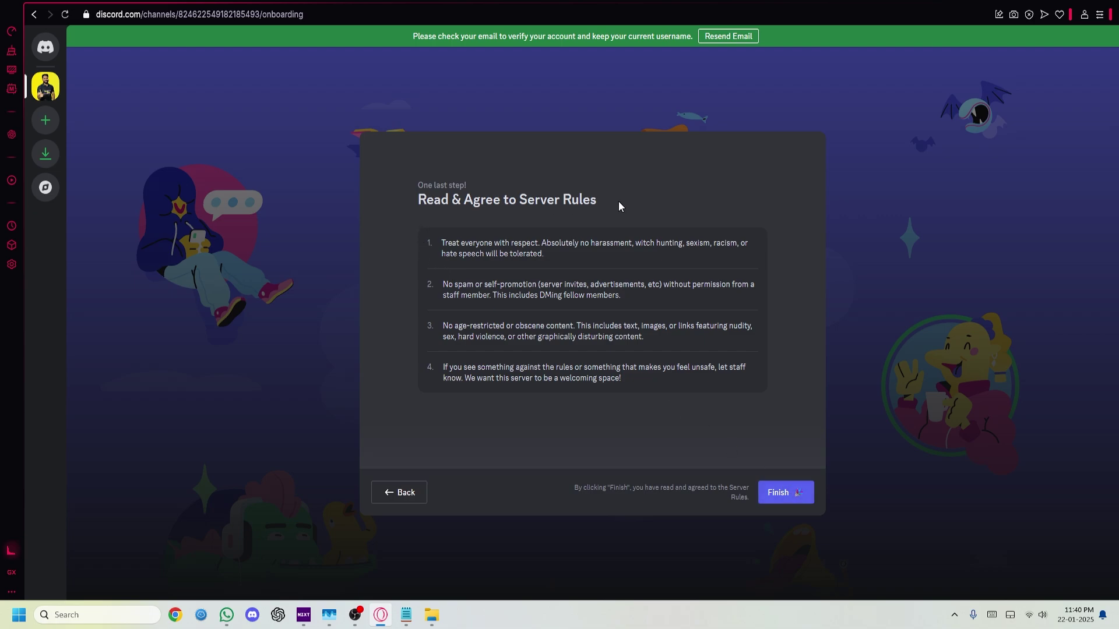
pyautogui.click(794, 500)
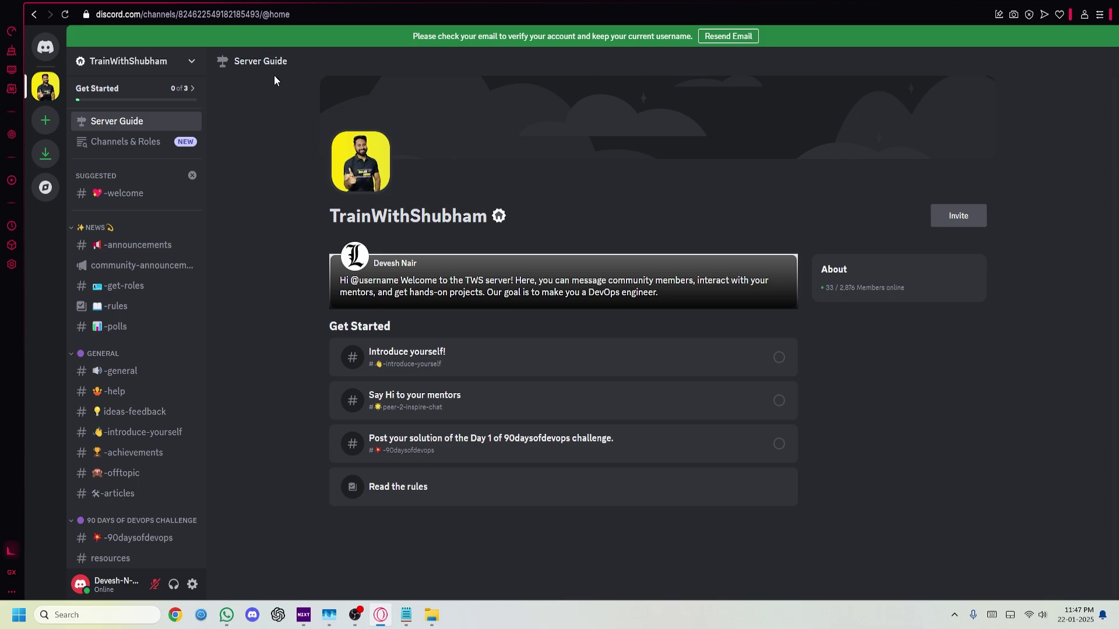
# - Confirm the account email via the 'Verify Email Address for Discord' message in Outlook
pyautogui.click(216, 3)
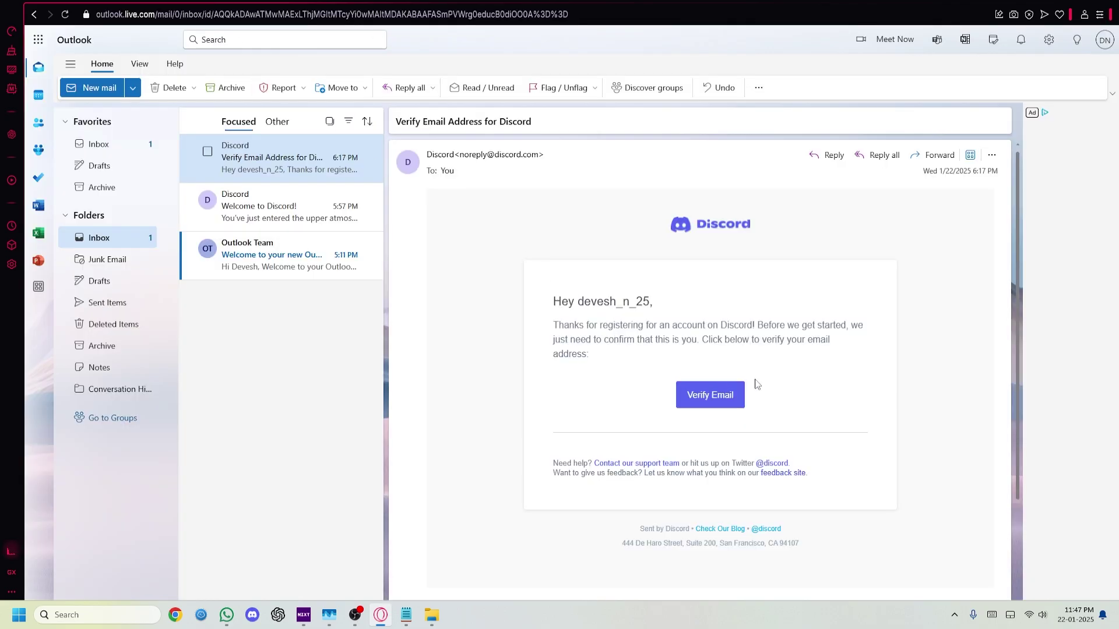
pyautogui.click(725, 395)
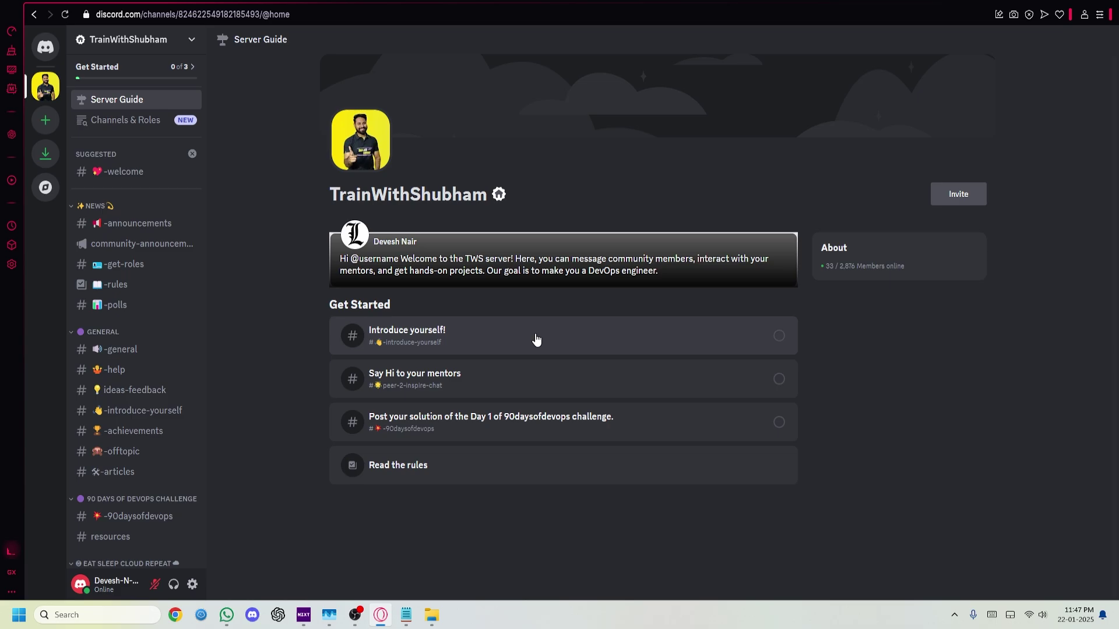
# - Post 'Hello!' in introduce-yourself, then continue to the 'Say Hi to your mentors' step
pyautogui.click(577, 346)
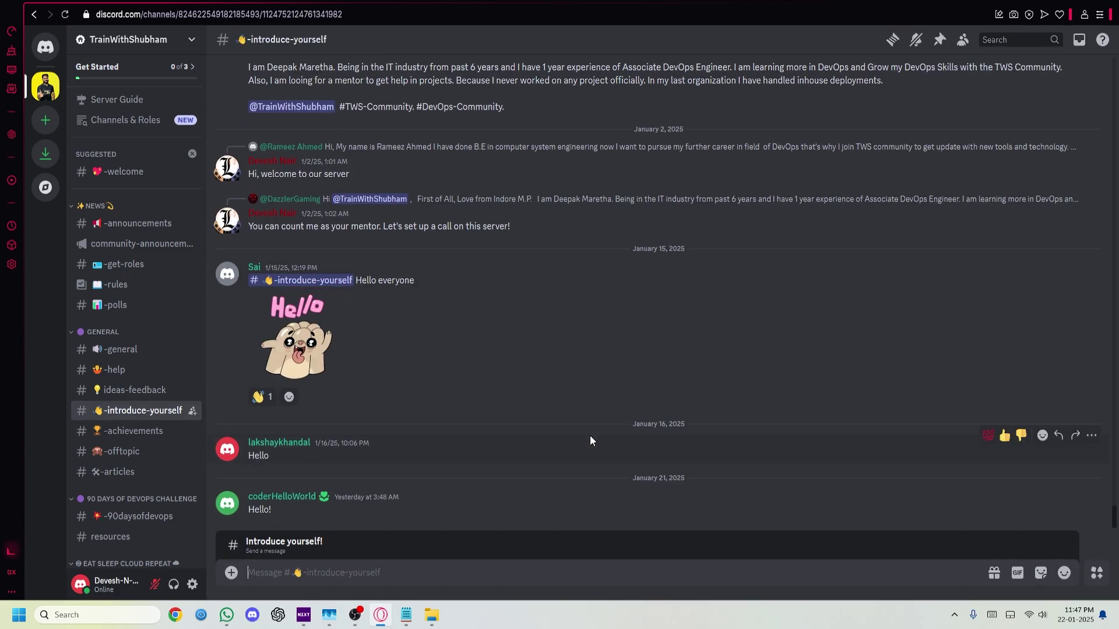
pyautogui.write('Hell')
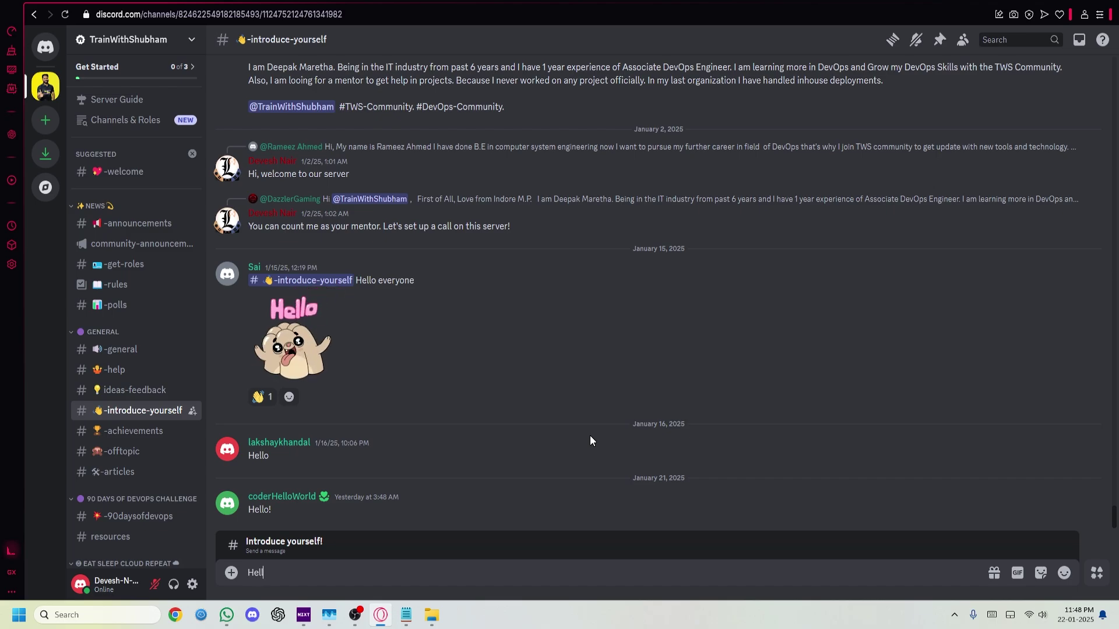
pyautogui.write('o!')
pyautogui.press('Return')
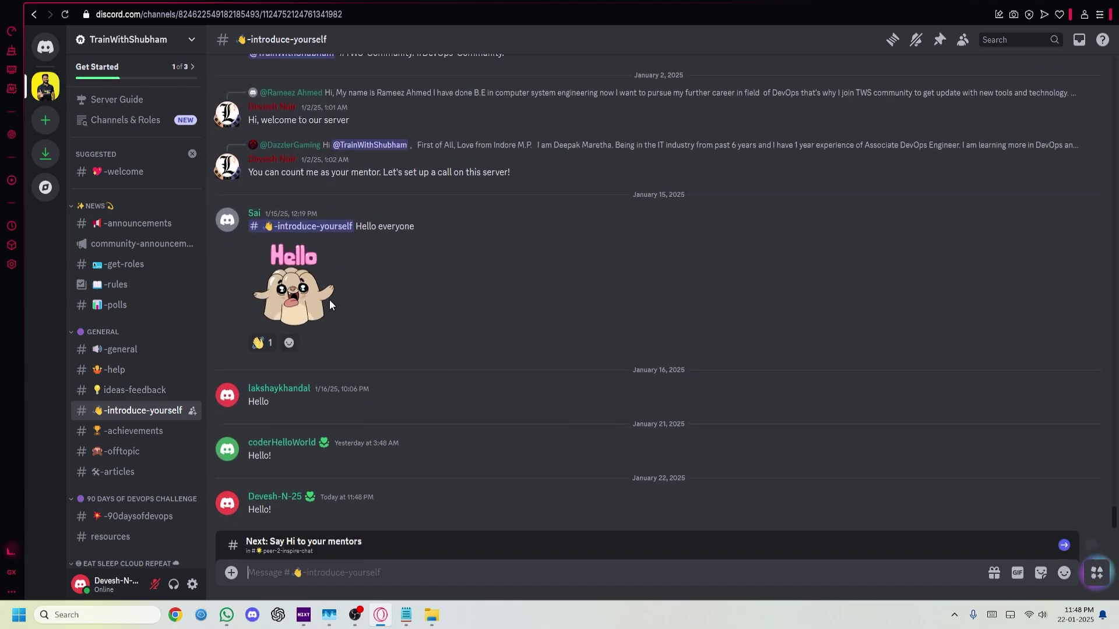
pyautogui.click(518, 547)
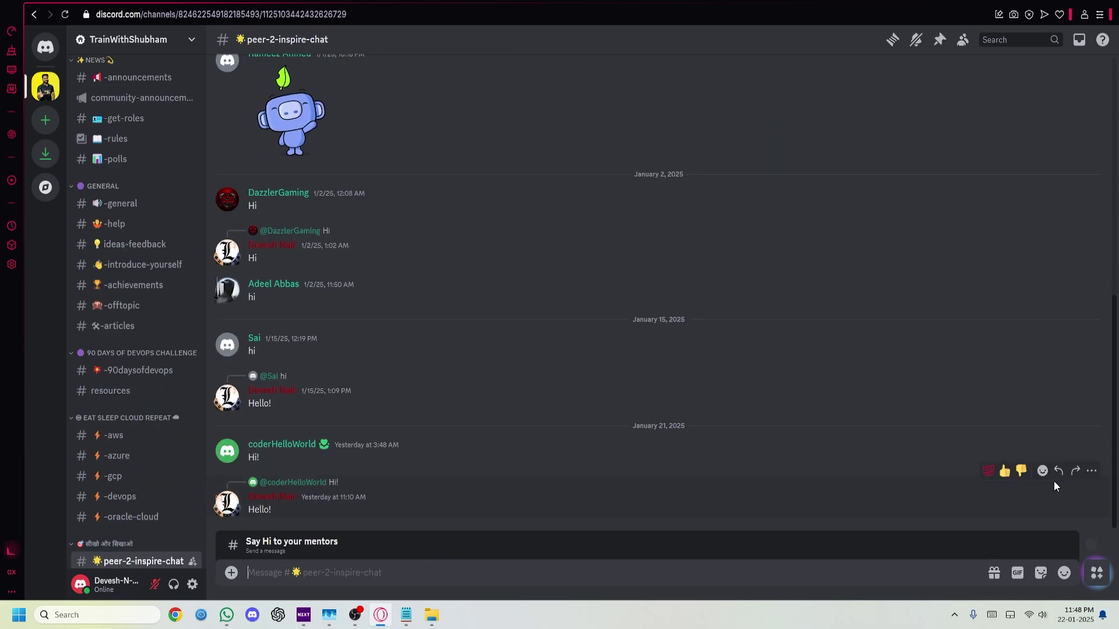
# - Reply 'Hi!' to the Hello! message, then move on to the 90daysofdevops channel
pyautogui.click(1058, 472)
pyautogui.write('Hi')
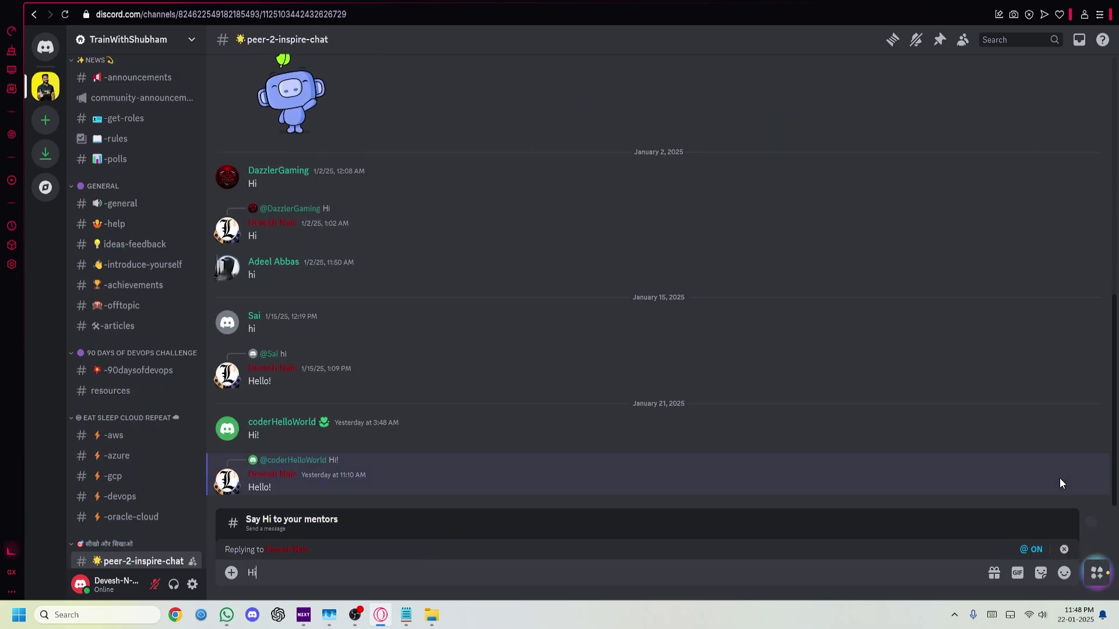
pyautogui.write('!')
pyautogui.press('Return')
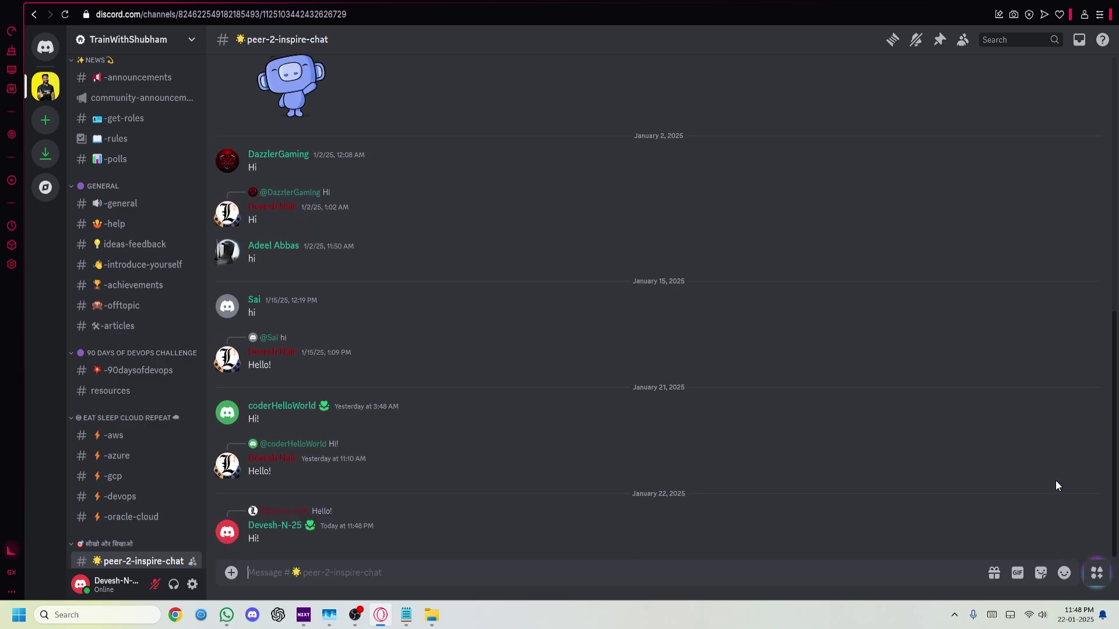
pyautogui.click(979, 549)
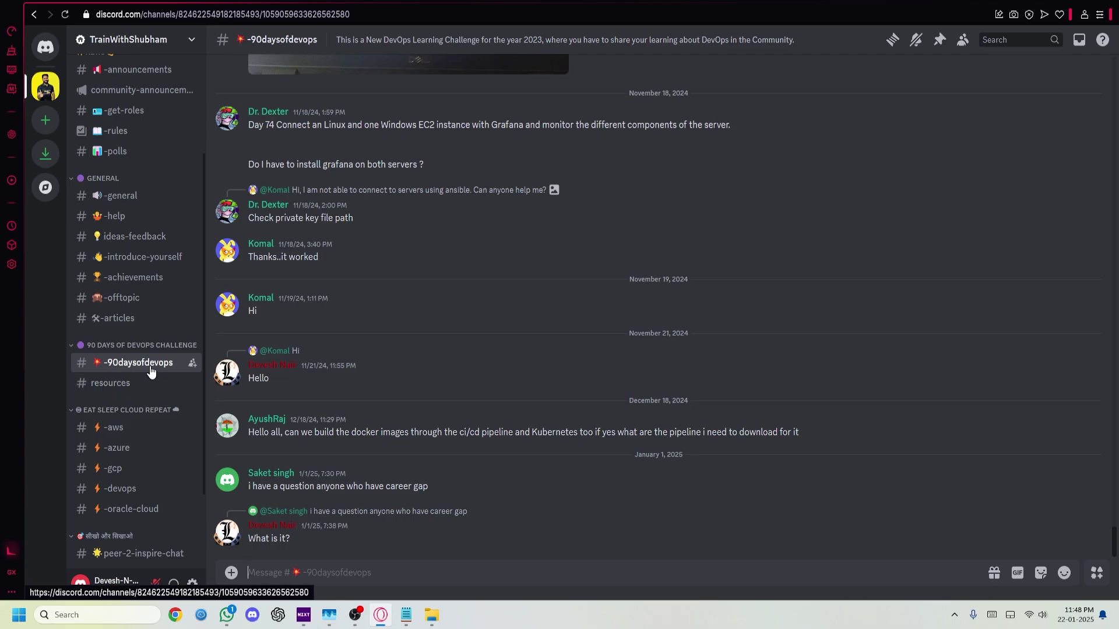
# - Browse the -help and -mentor-chat- channels, ending back in peer-2-inspire-chat
pyautogui.scroll(3, 151, 371)
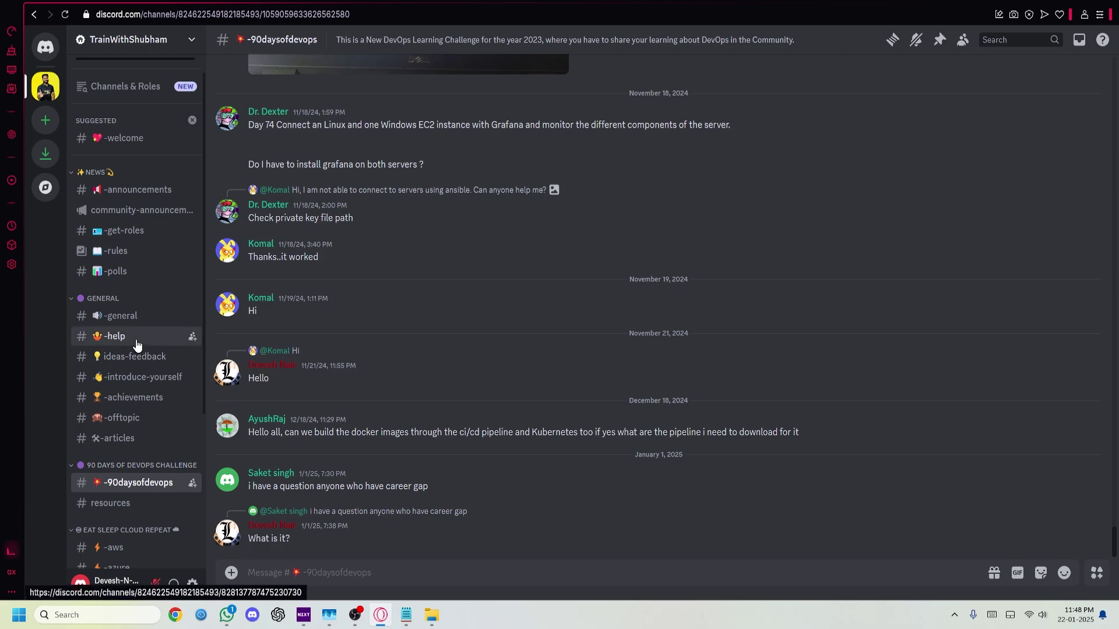
pyautogui.click(137, 344)
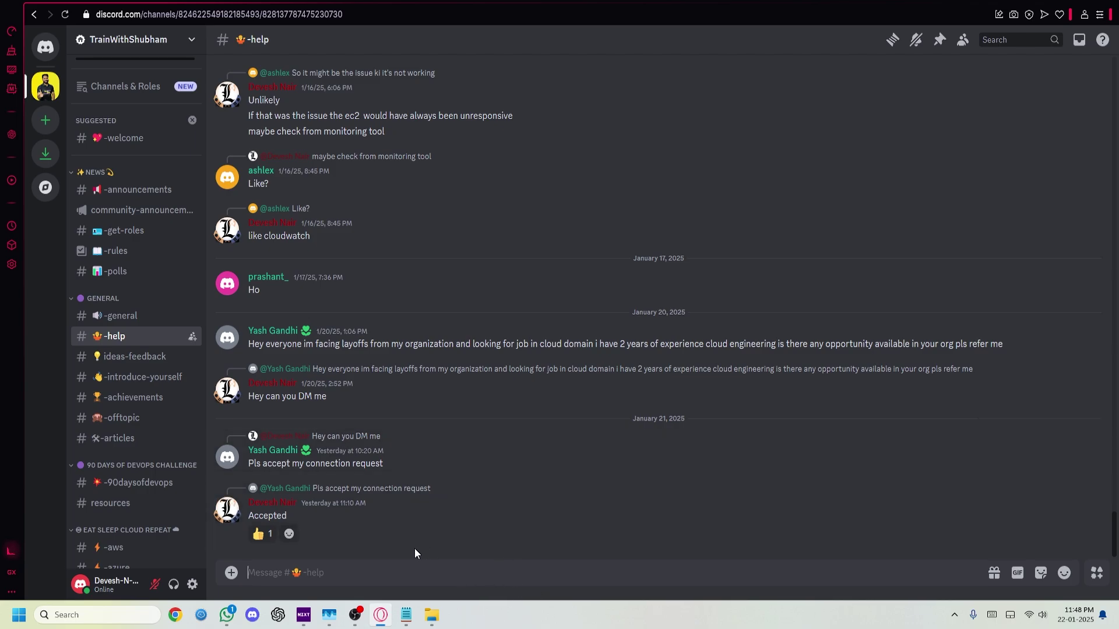
pyautogui.scroll(-5, 155, 426)
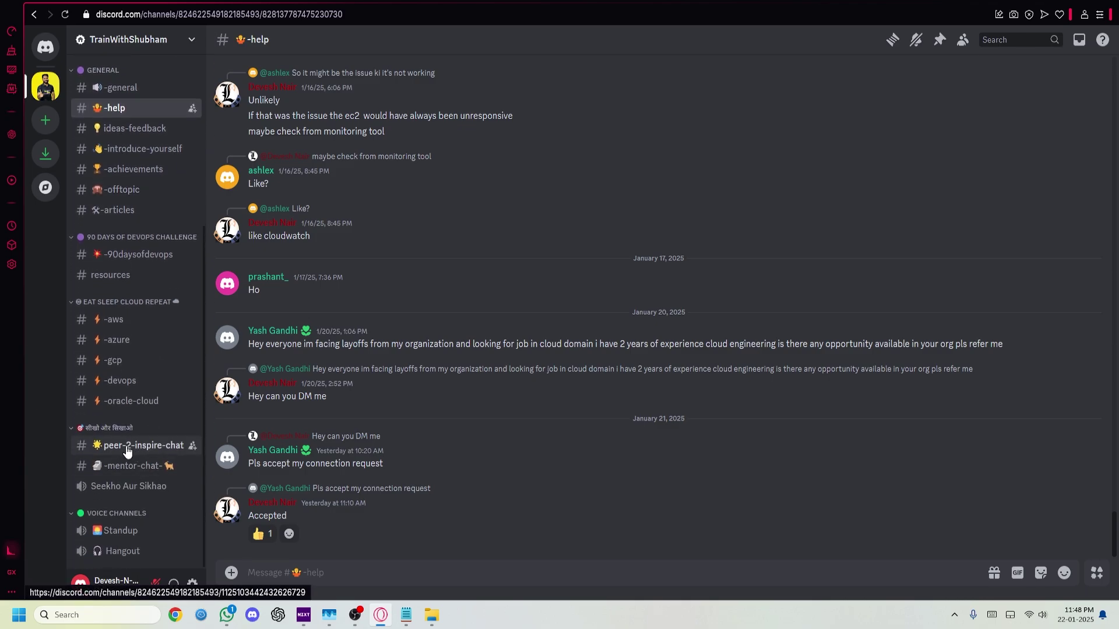
pyautogui.click(132, 447)
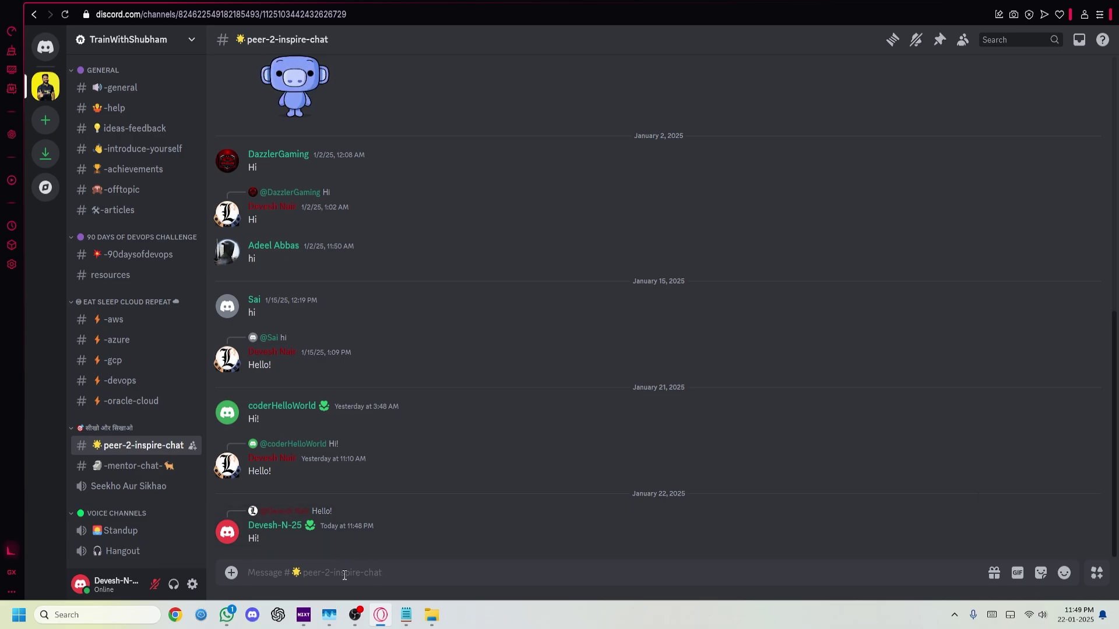
pyautogui.click(153, 465)
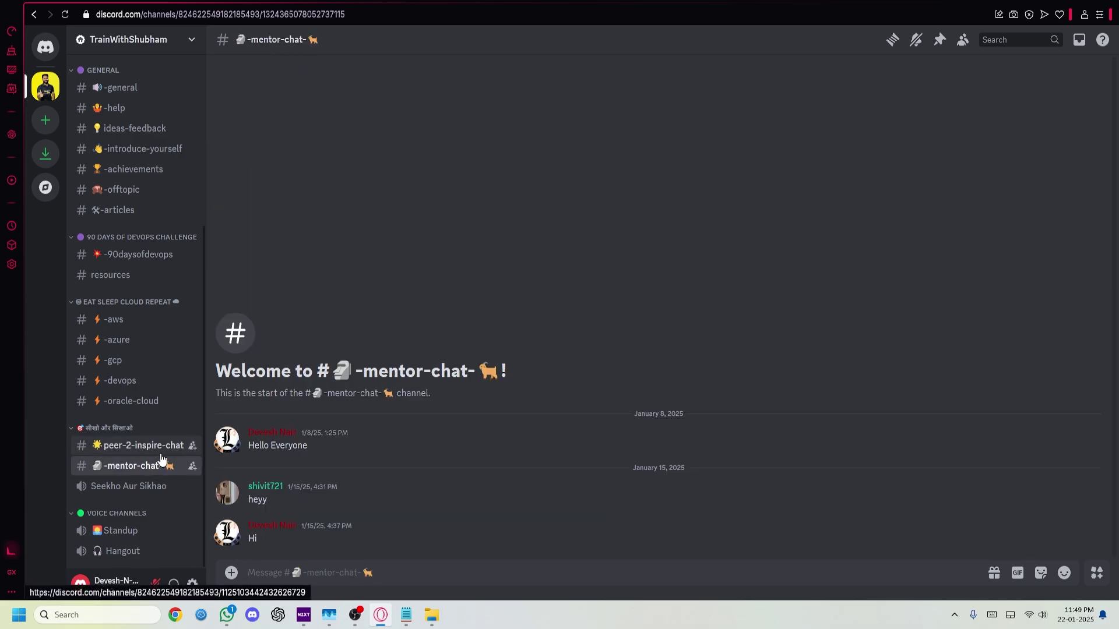
pyautogui.click(159, 455)
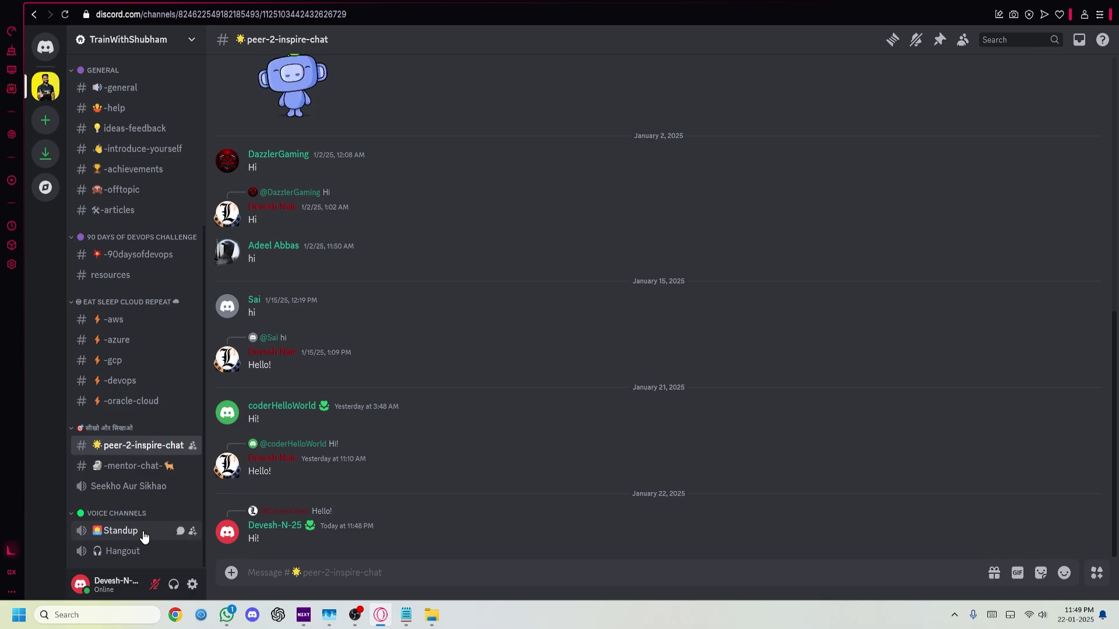
# - Join the Standup voice channel and allow the site microphone access
pyautogui.click(145, 536)
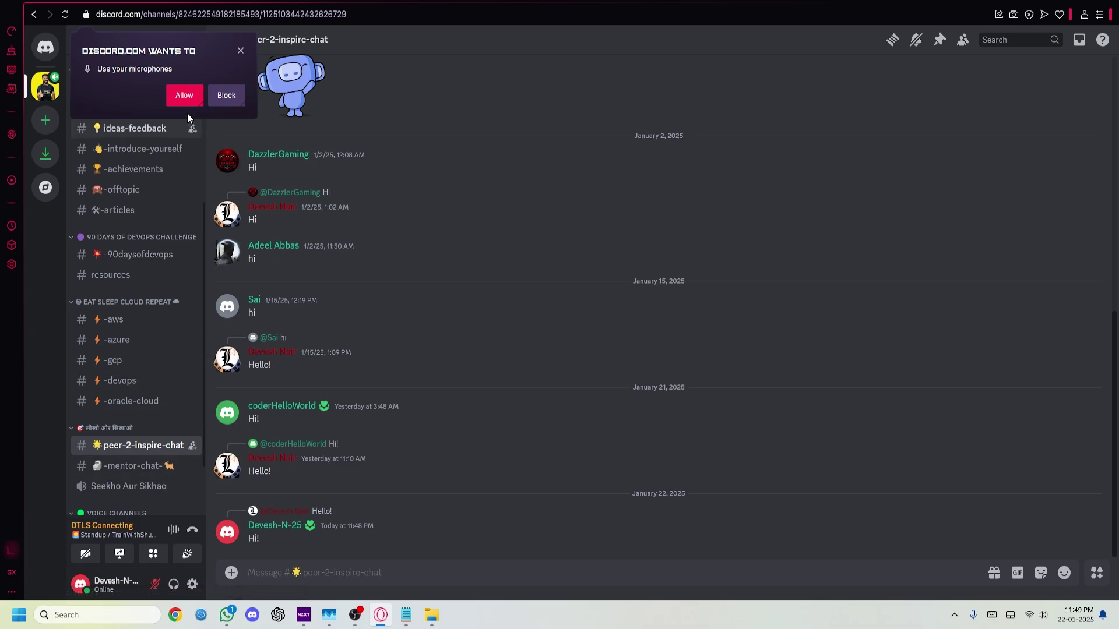
pyautogui.click(180, 98)
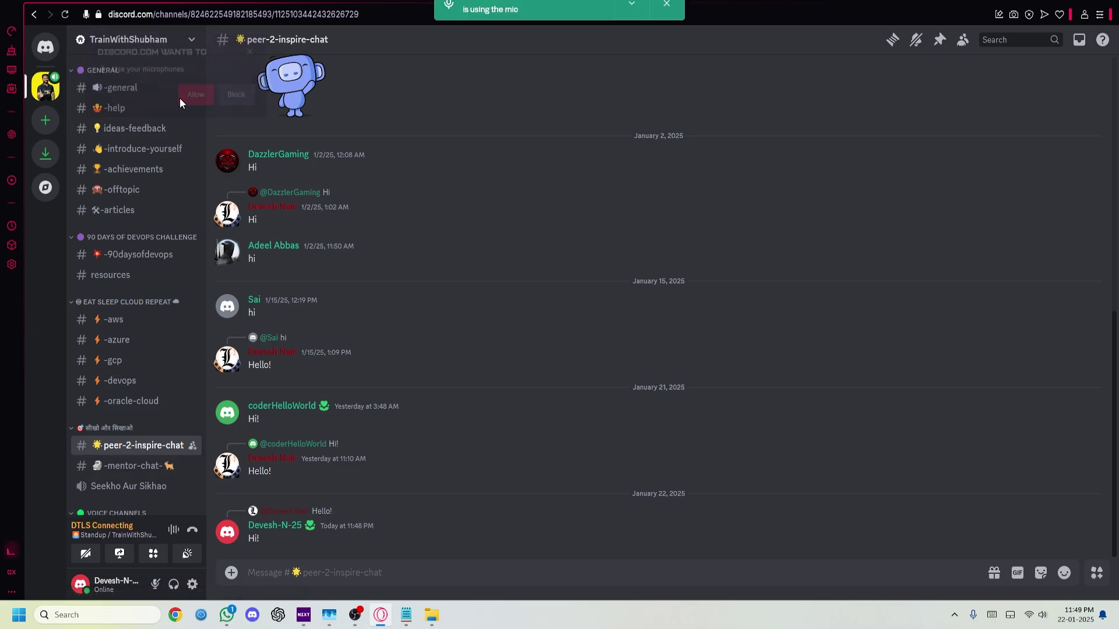
pyautogui.scroll(-1, 131, 320)
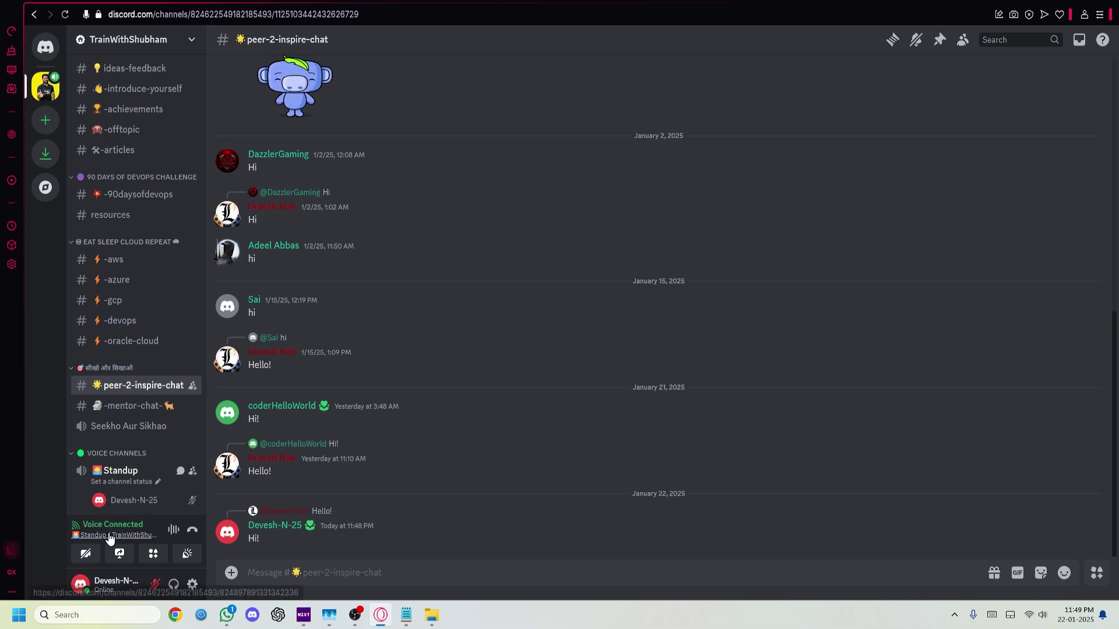
pyautogui.scroll(10, 120, 396)
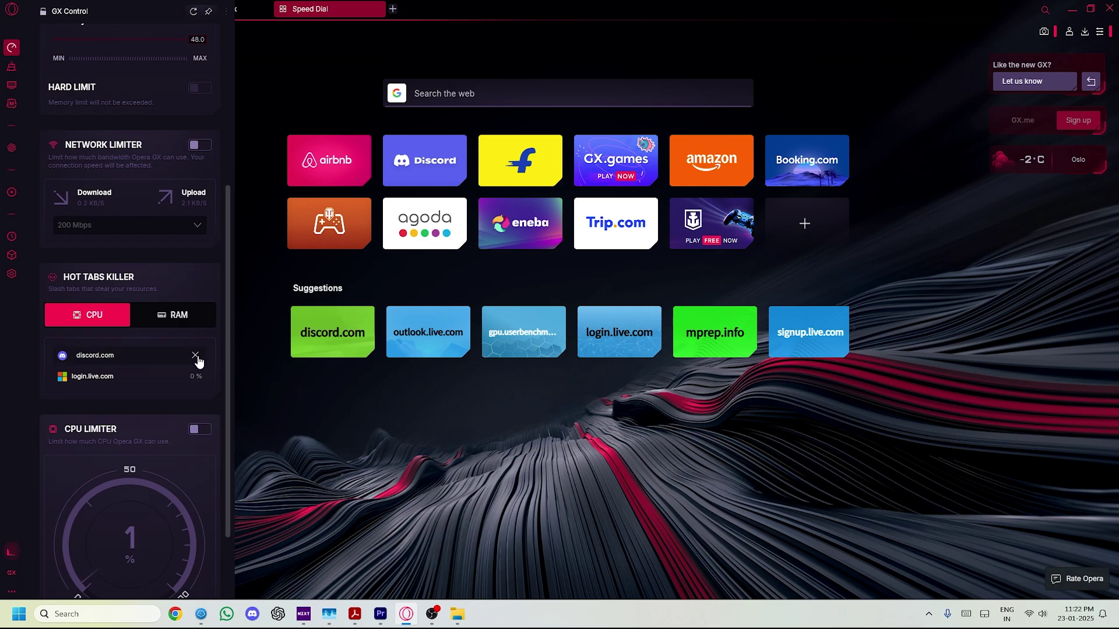
# - Kill the discord.com tab in Hot Tabs Killer and reopen the Discord web app via 'dis'
pyautogui.click(195, 356)
pyautogui.click(295, 34)
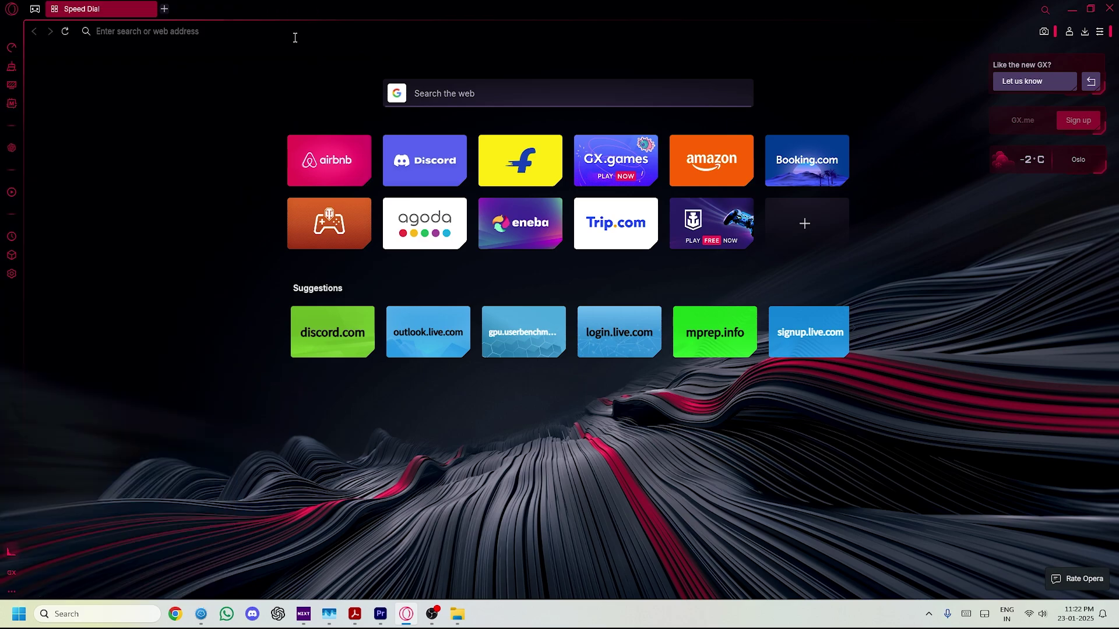
pyautogui.write('dis')
pyautogui.press('Return')
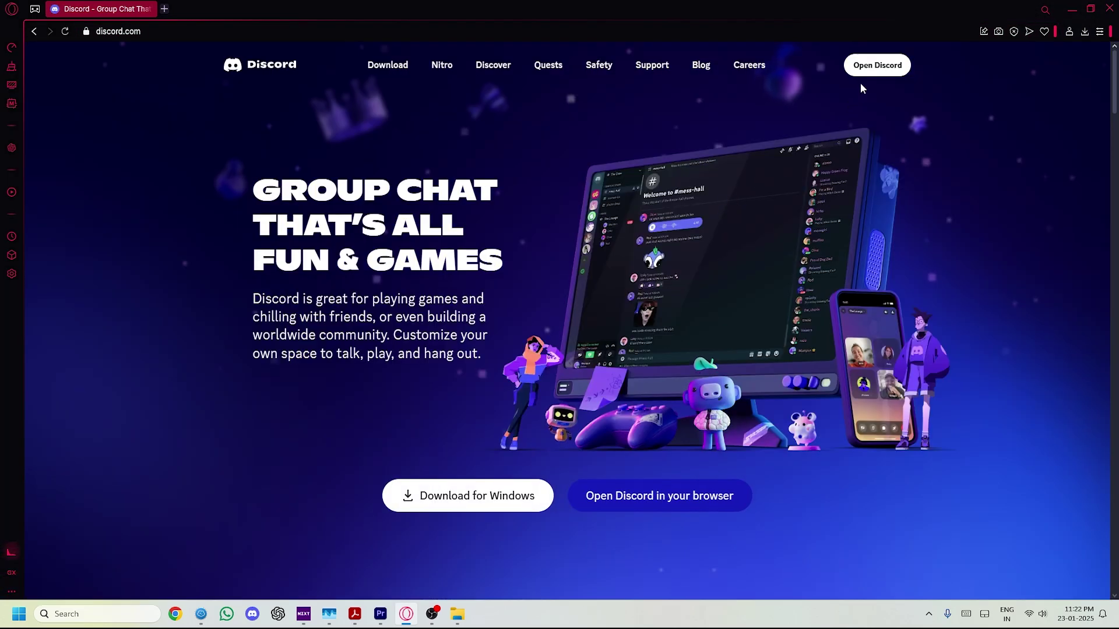
pyautogui.click(868, 81)
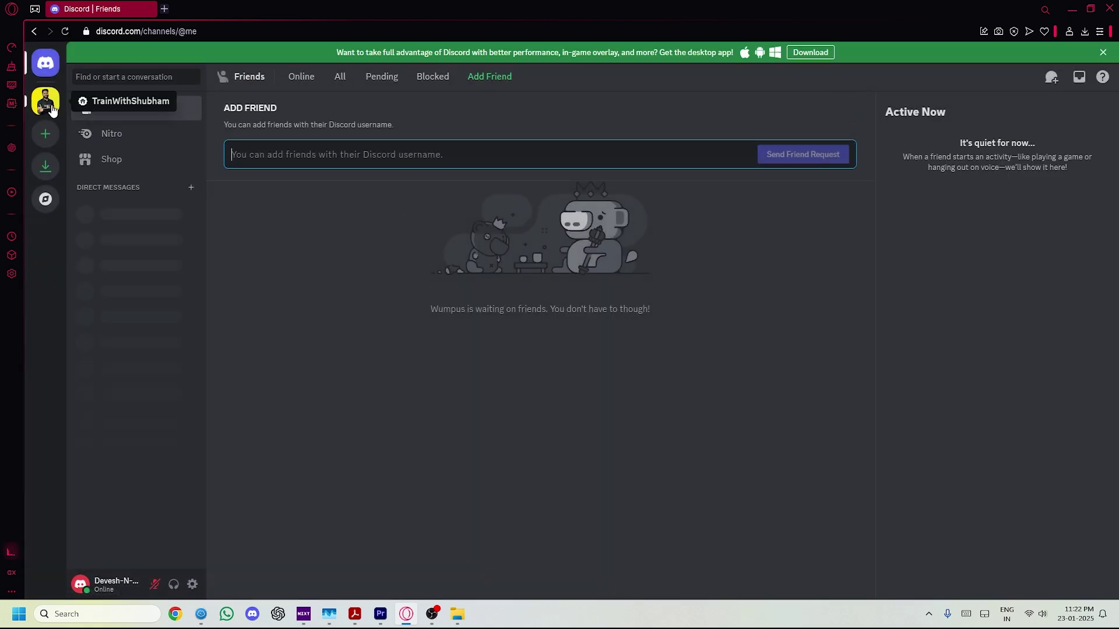
# - Switch to the TrainWithShubham server and connect to Standup under Voice Channels
pyautogui.click(50, 110)
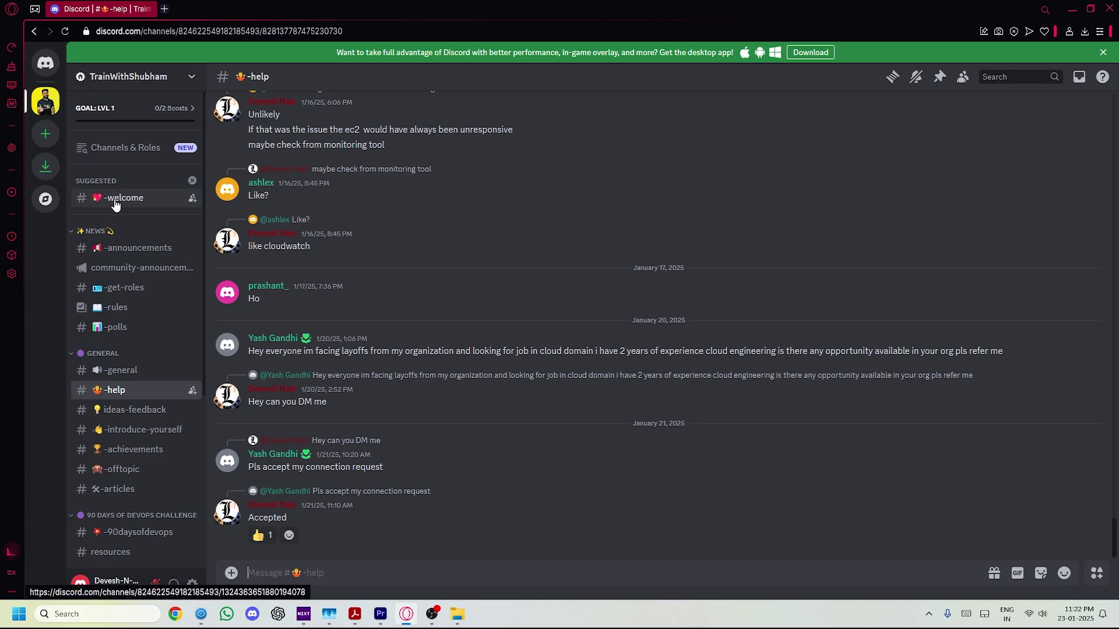
pyautogui.scroll(-5, 131, 286)
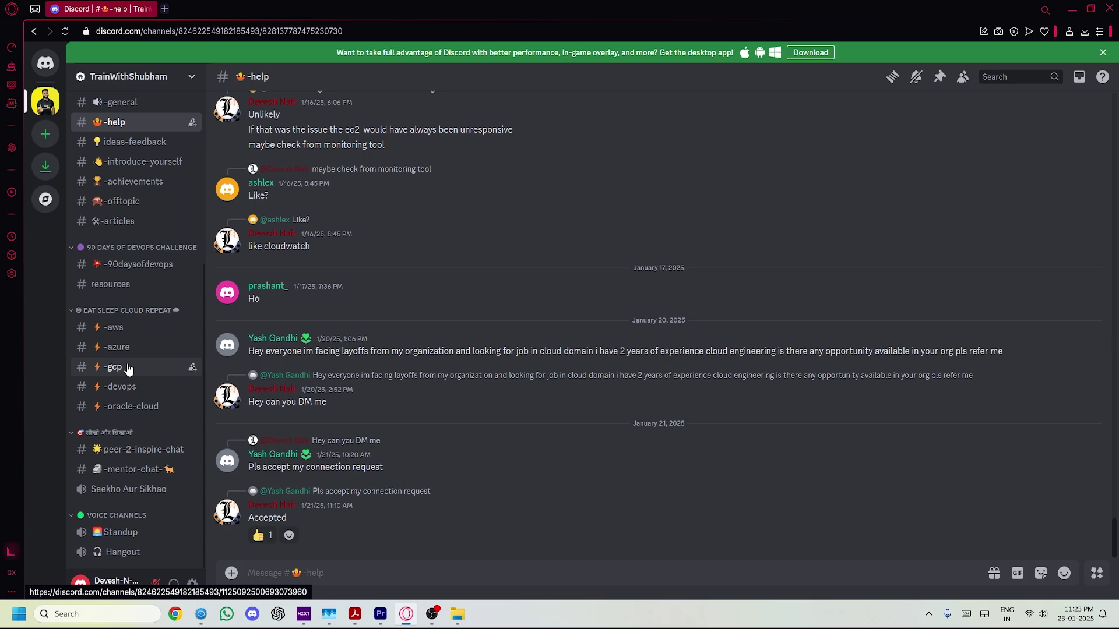
pyautogui.click(138, 542)
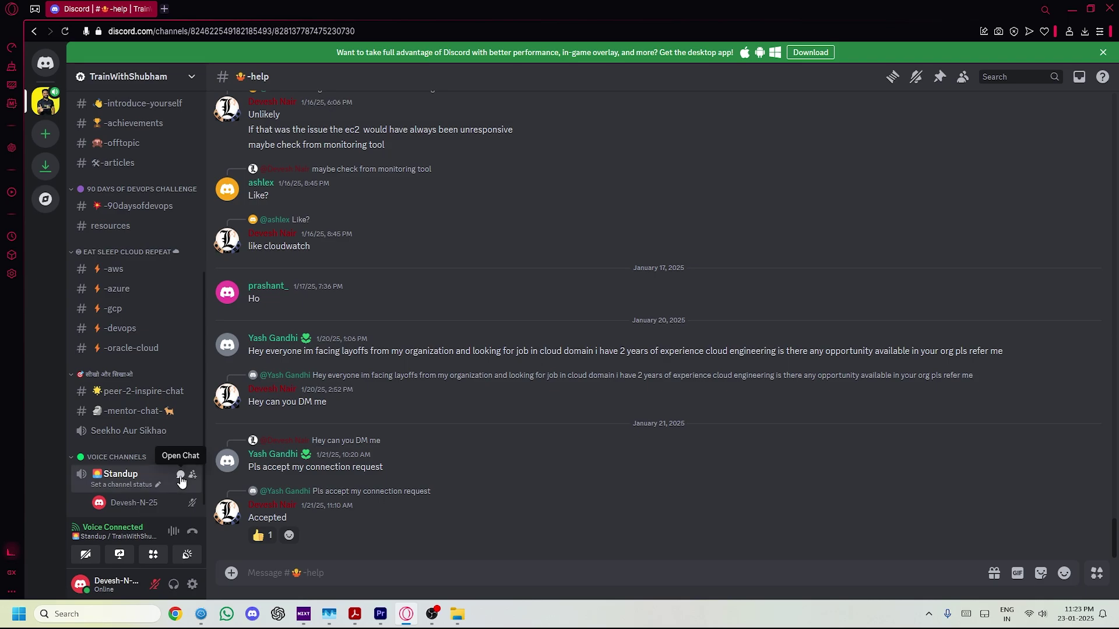
# - Open the full Standup call view, check the audio device list, and leave the mic muted
pyautogui.click(181, 481)
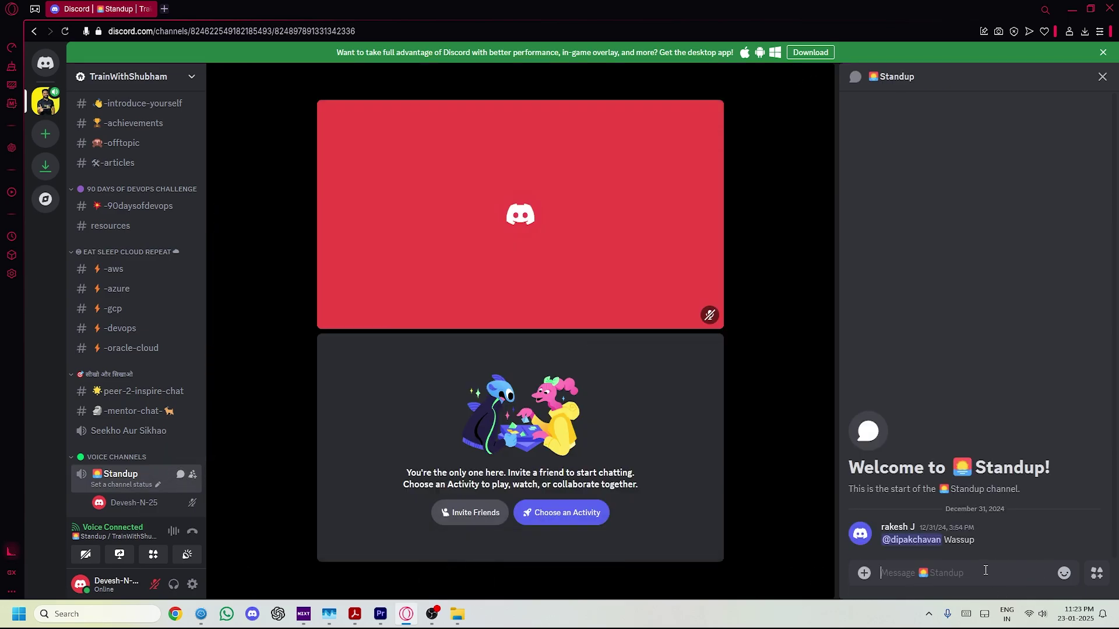
pyautogui.click(1102, 77)
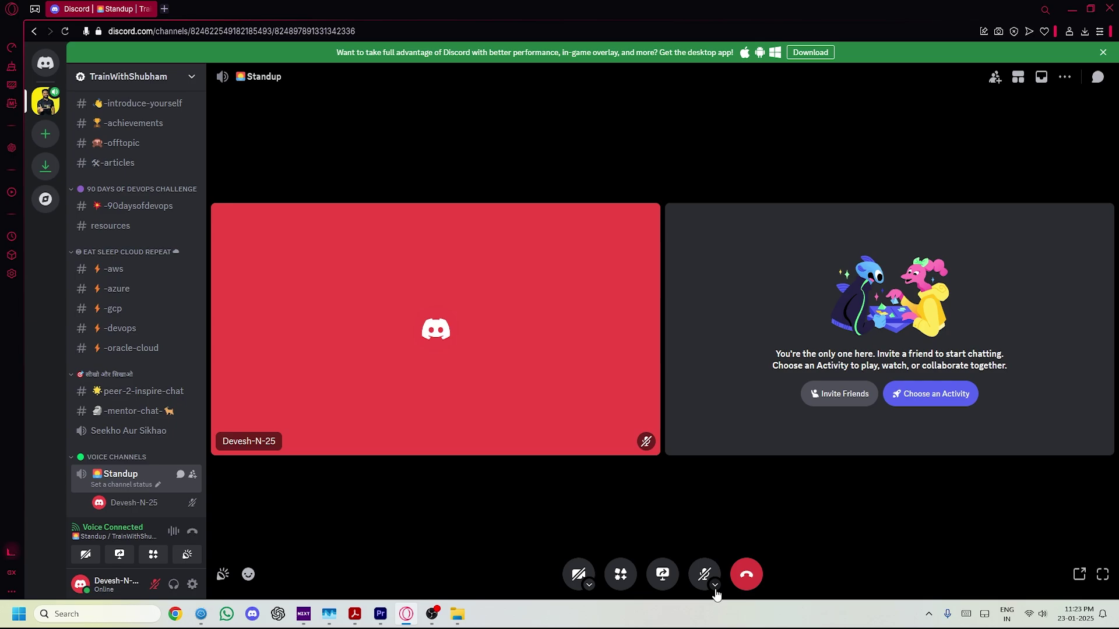
pyautogui.click(715, 586)
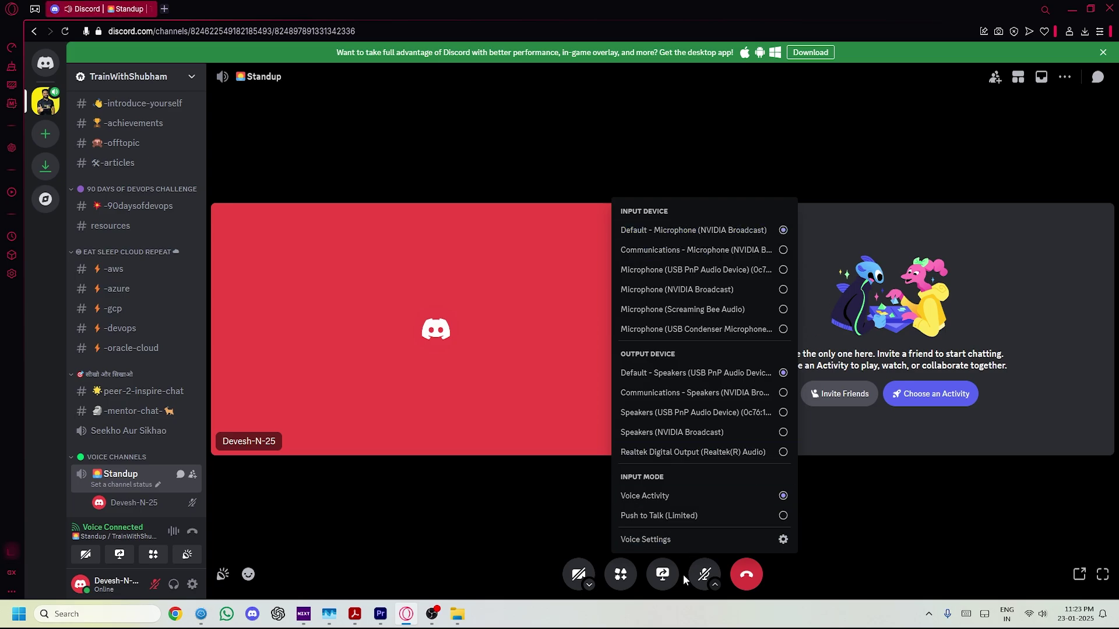
pyautogui.click(716, 586)
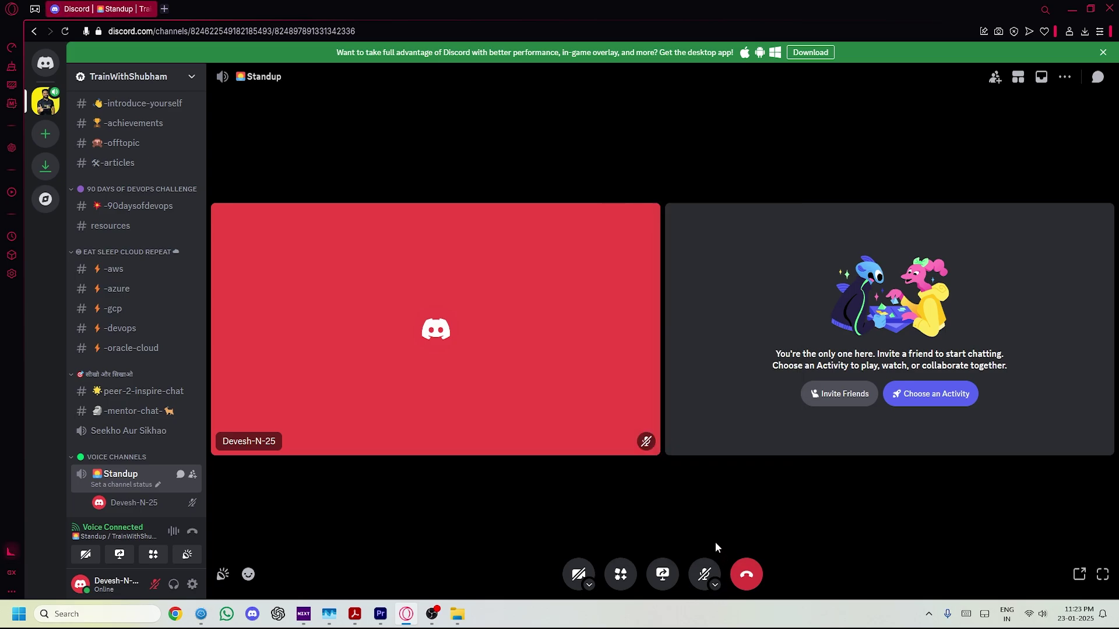
pyautogui.click(709, 576)
pyautogui.click(704, 574)
# - Send 'Hello!' in the Standup chat panel, then close the panel
pyautogui.click(1096, 76)
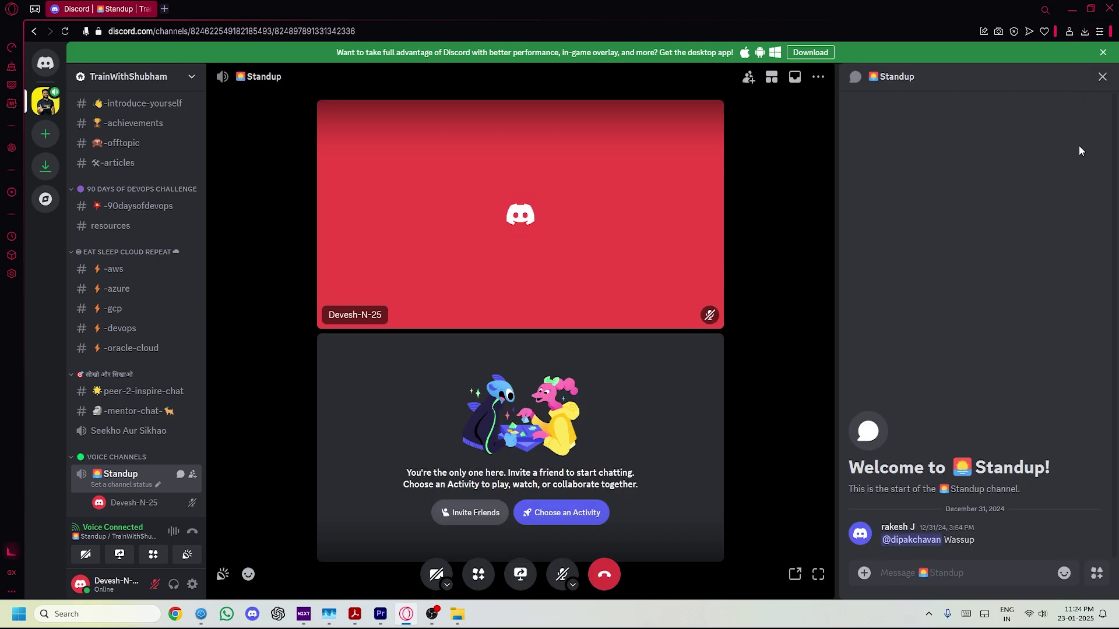
pyautogui.write('Hell')
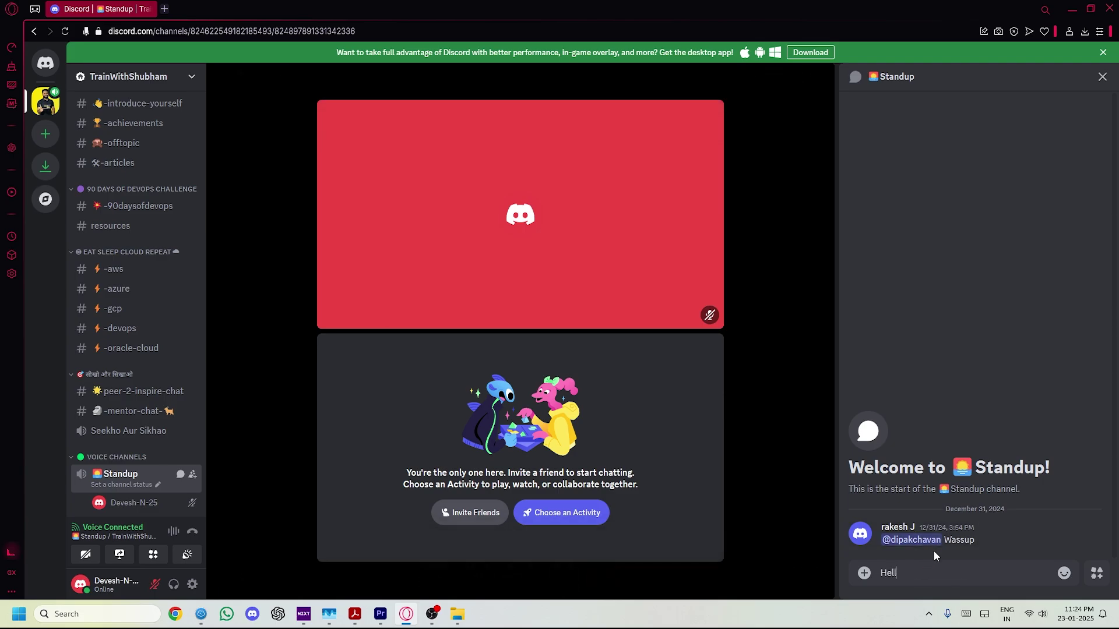
pyautogui.write('o!')
pyautogui.press('Return')
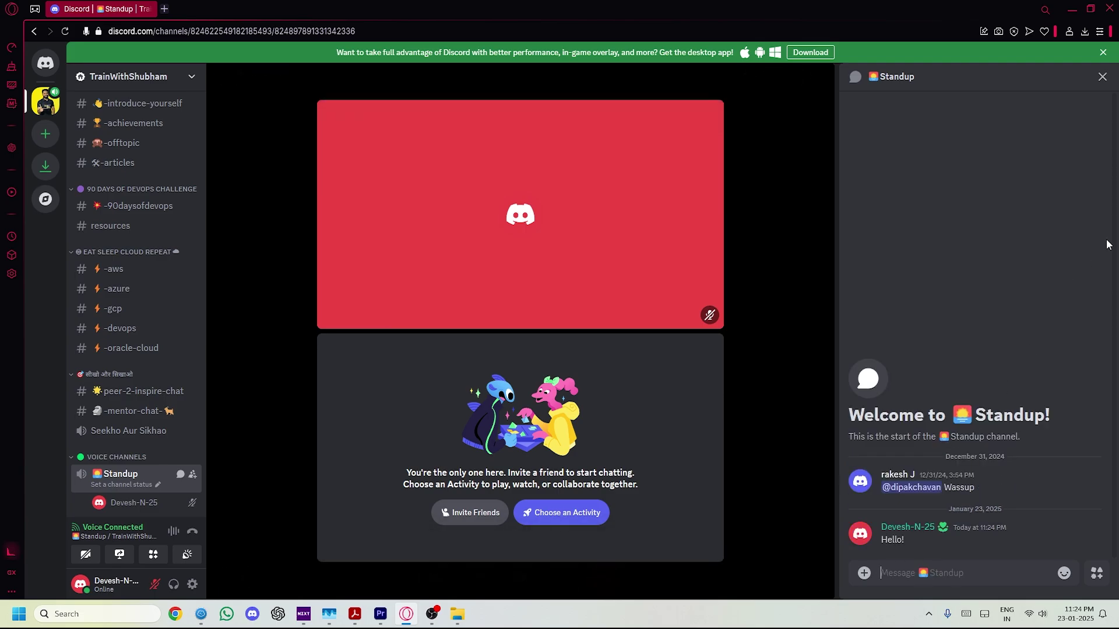
pyautogui.click(1102, 78)
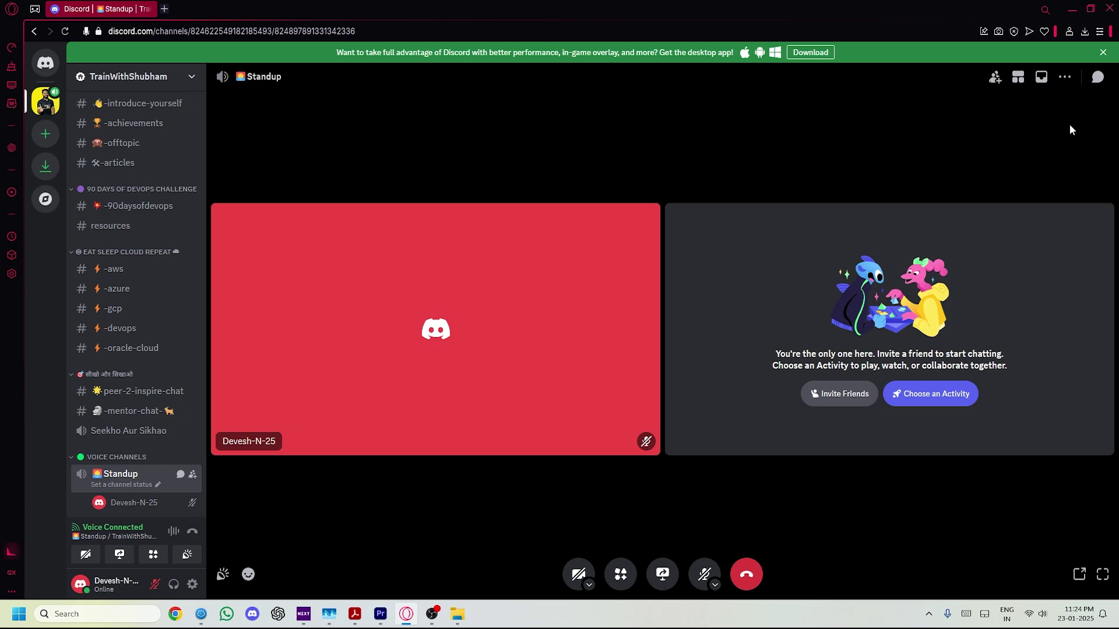
pyautogui.click(758, 577)
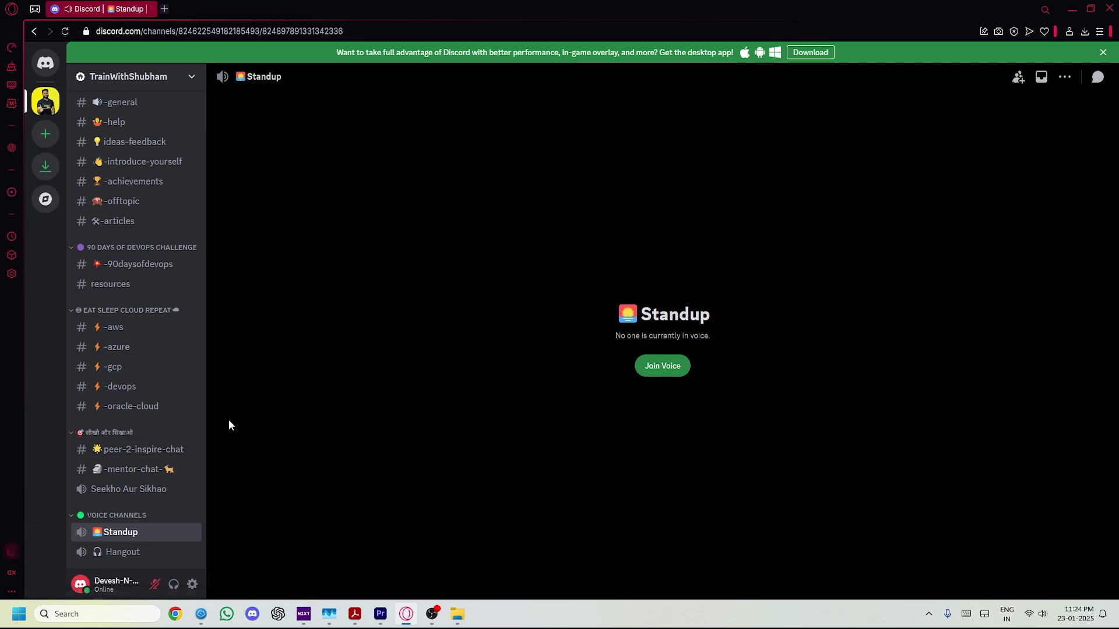
pyautogui.click(657, 373)
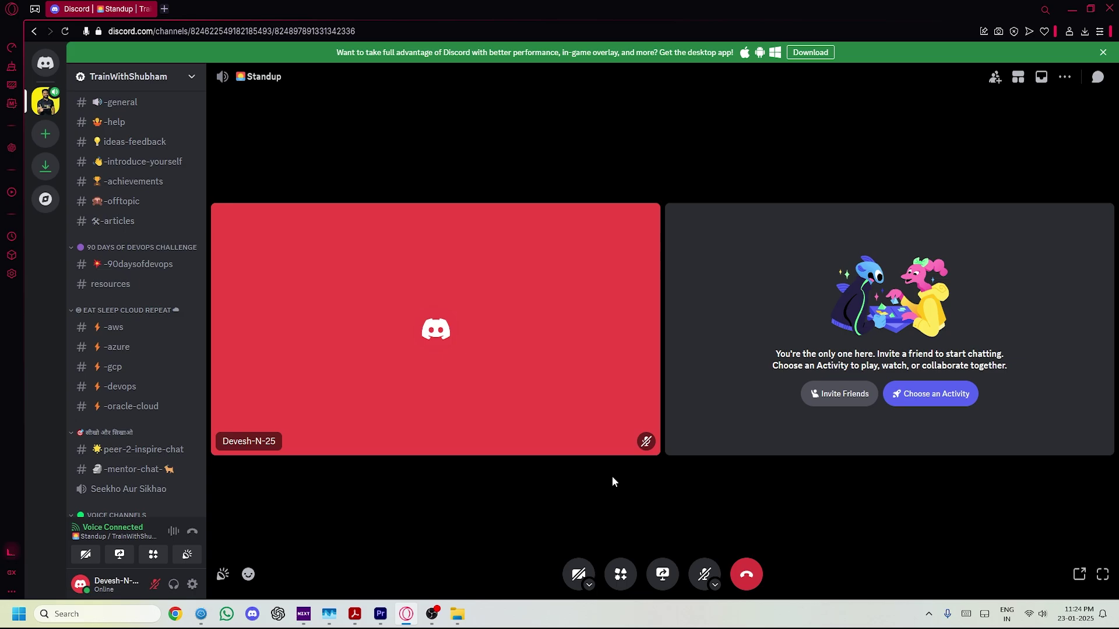
# - Share the Termius Beta application window to the Standup call
pyautogui.click(665, 575)
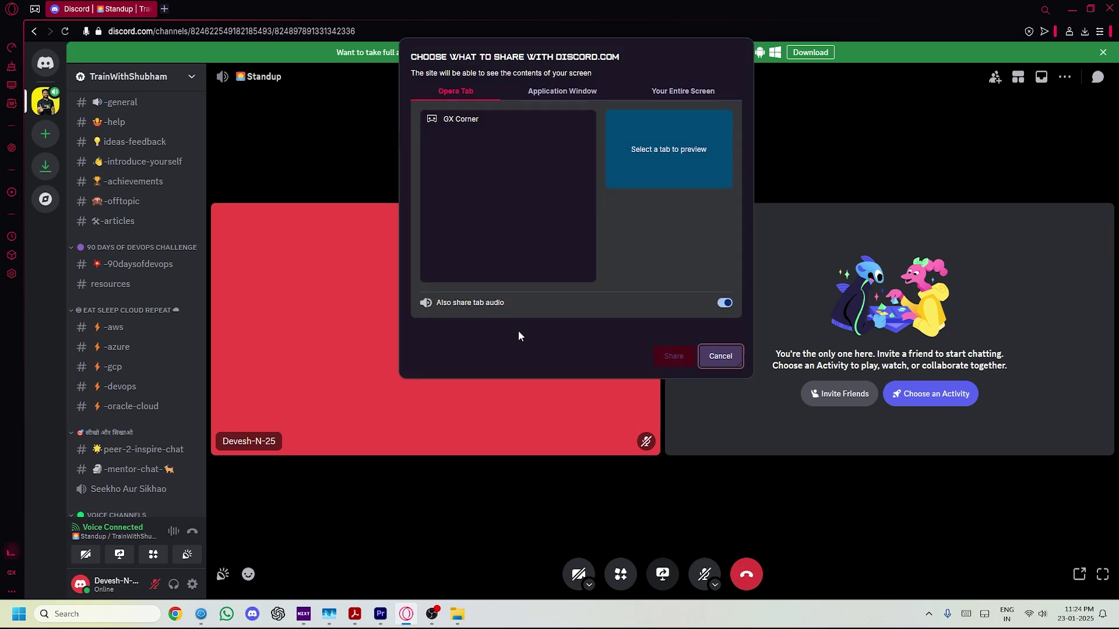
pyautogui.click(577, 93)
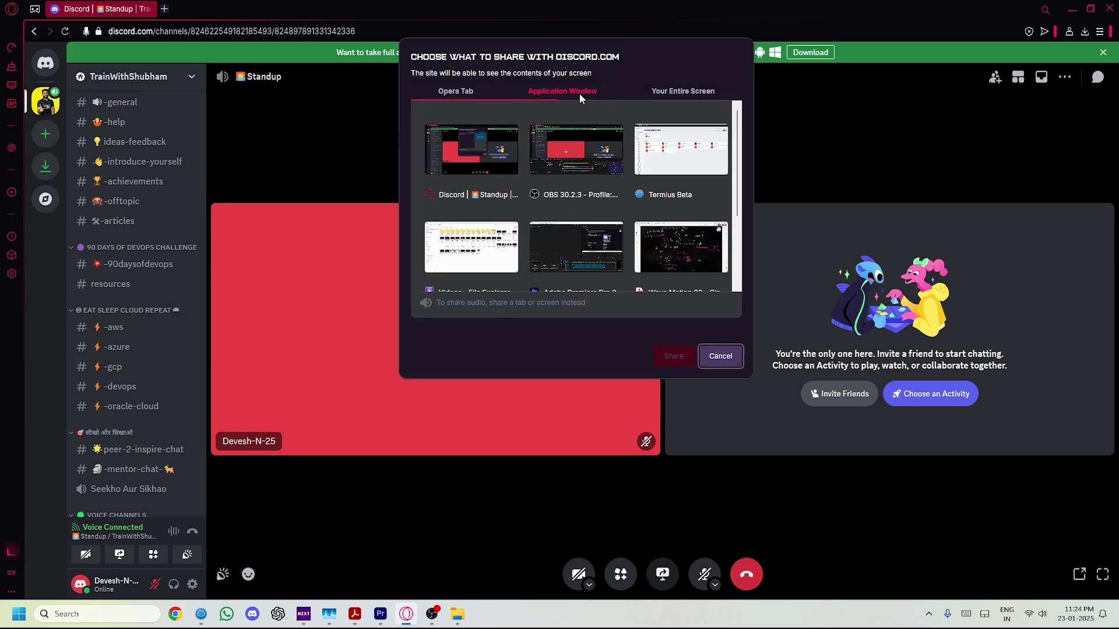
pyautogui.click(675, 173)
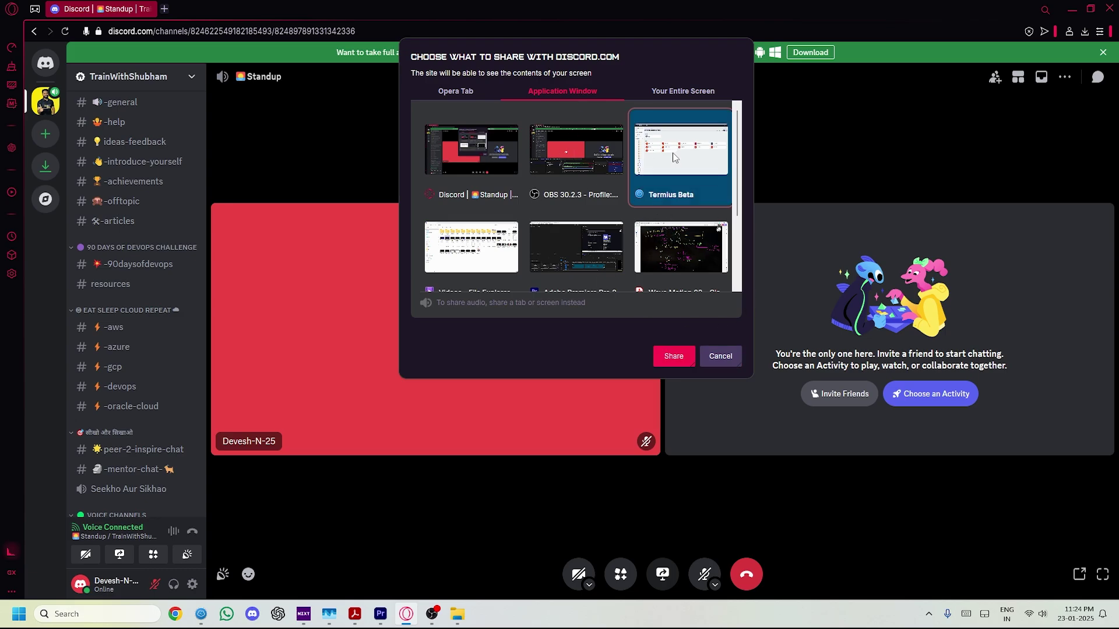
pyautogui.click(673, 356)
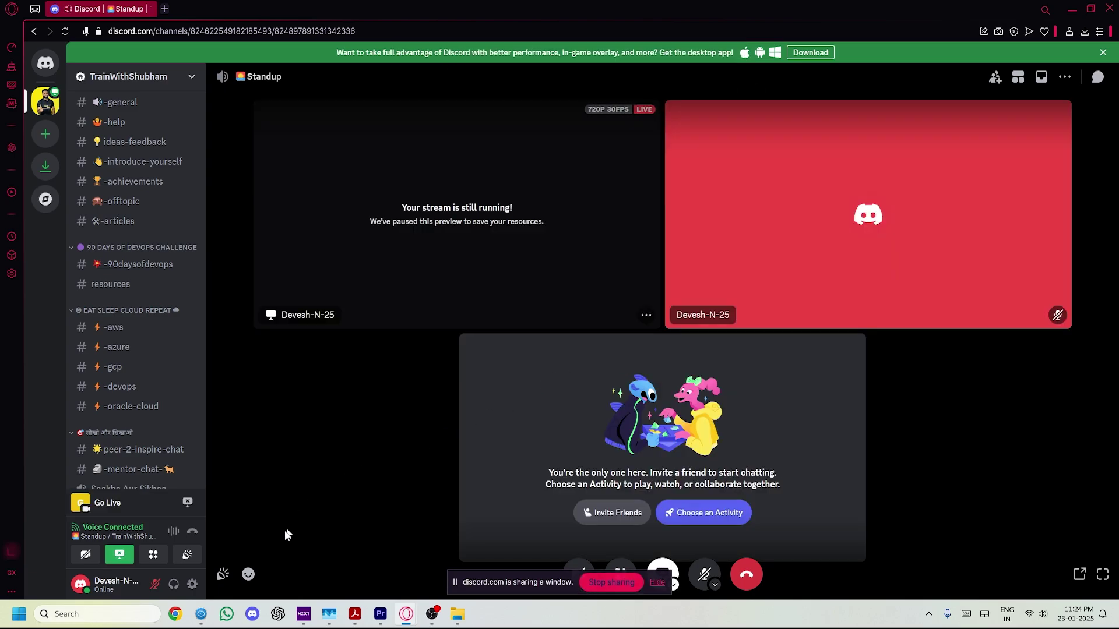
# - Connect to the Portfolio Final host over SSH in Termius, then return to Opera
pyautogui.click(199, 621)
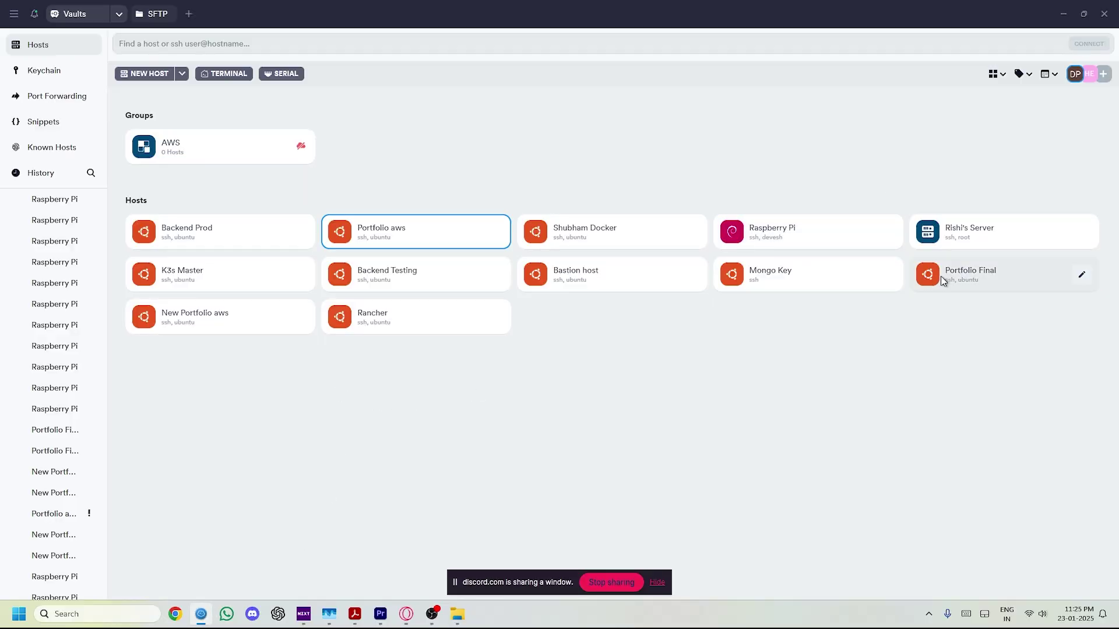
pyautogui.doubleClick(984, 271)
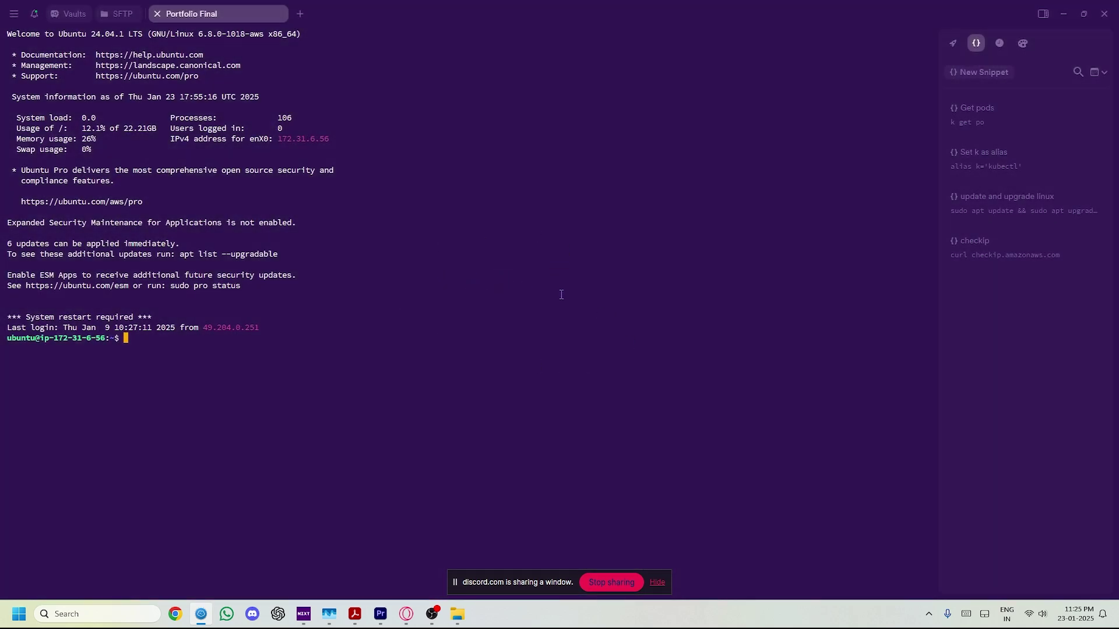
pyautogui.hotkey('alt', 'Tab')
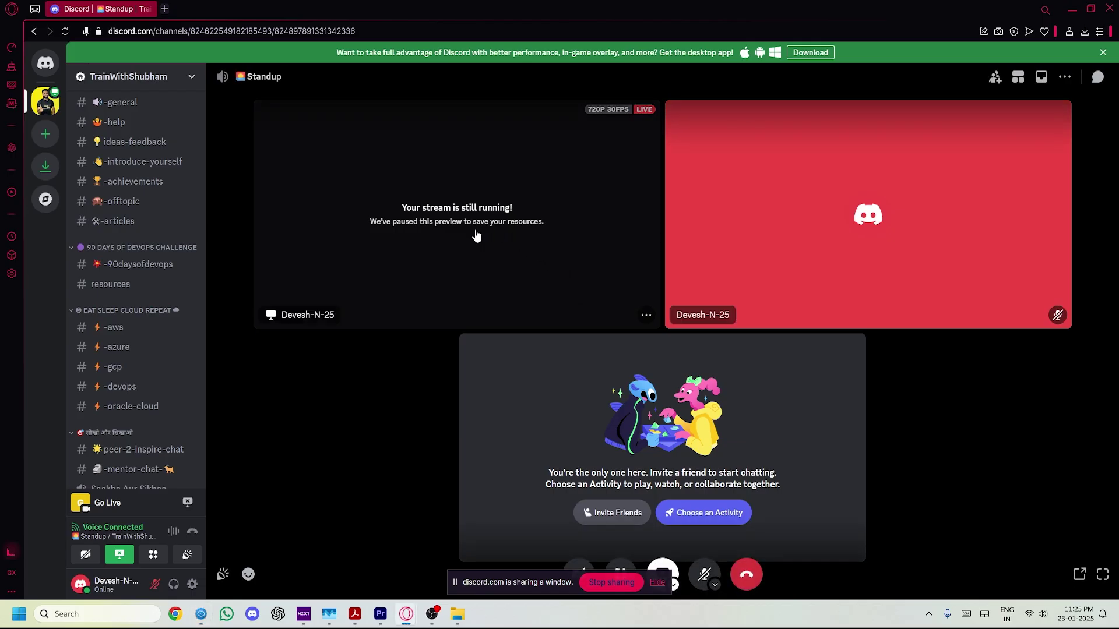
# - Enlarge the shared stream, then rejoin and reopen the Standup voice channel view
pyautogui.click(475, 234)
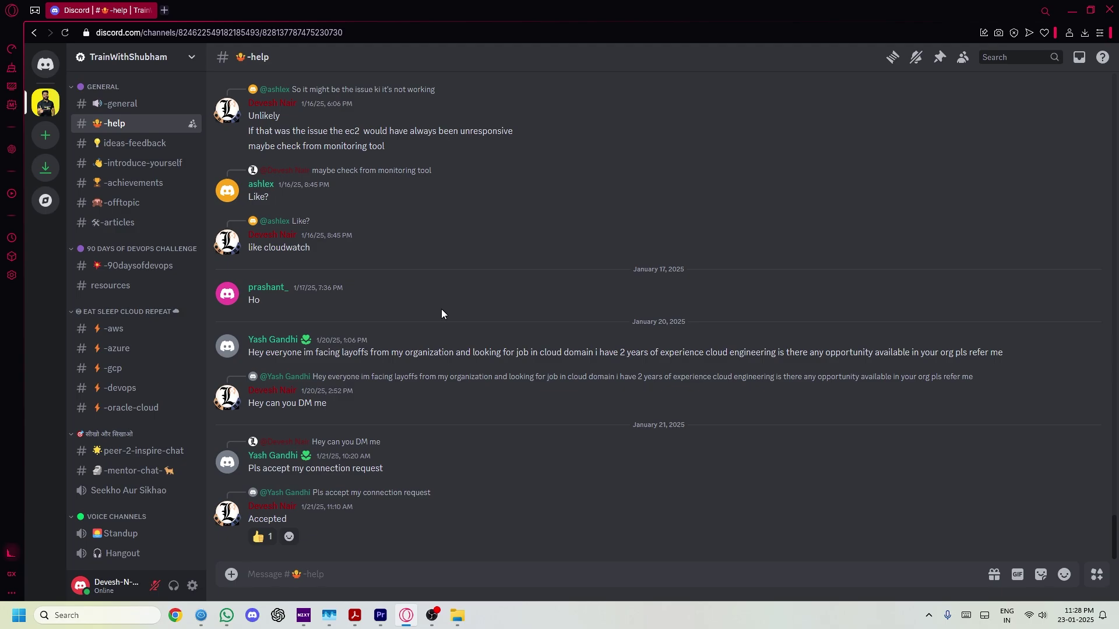
pyautogui.click(144, 541)
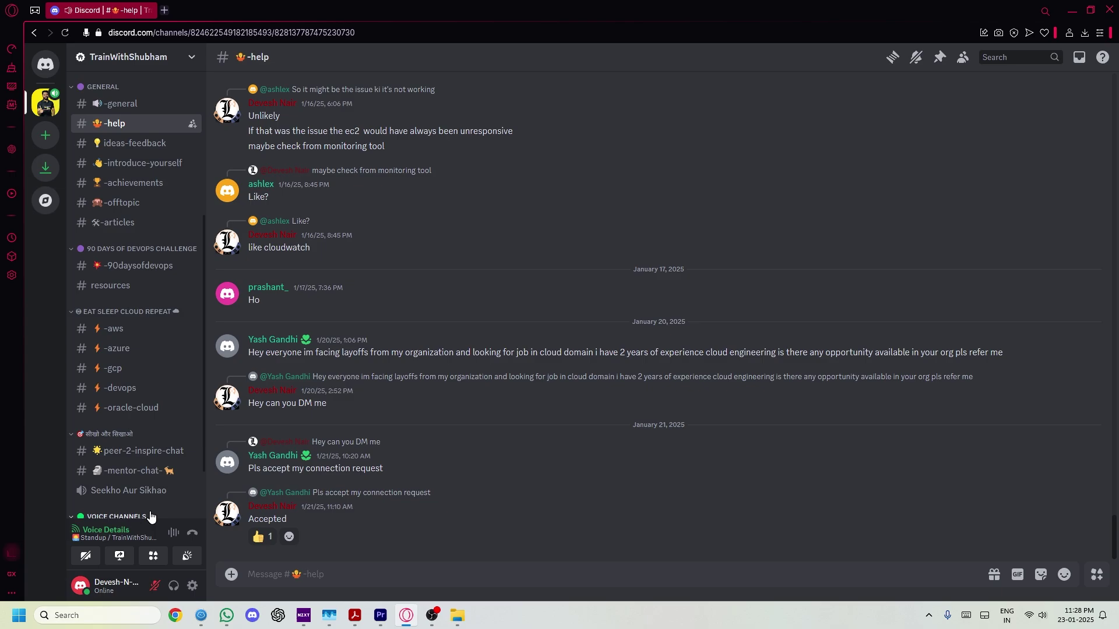
pyautogui.scroll(-2, 150, 516)
pyautogui.click(143, 457)
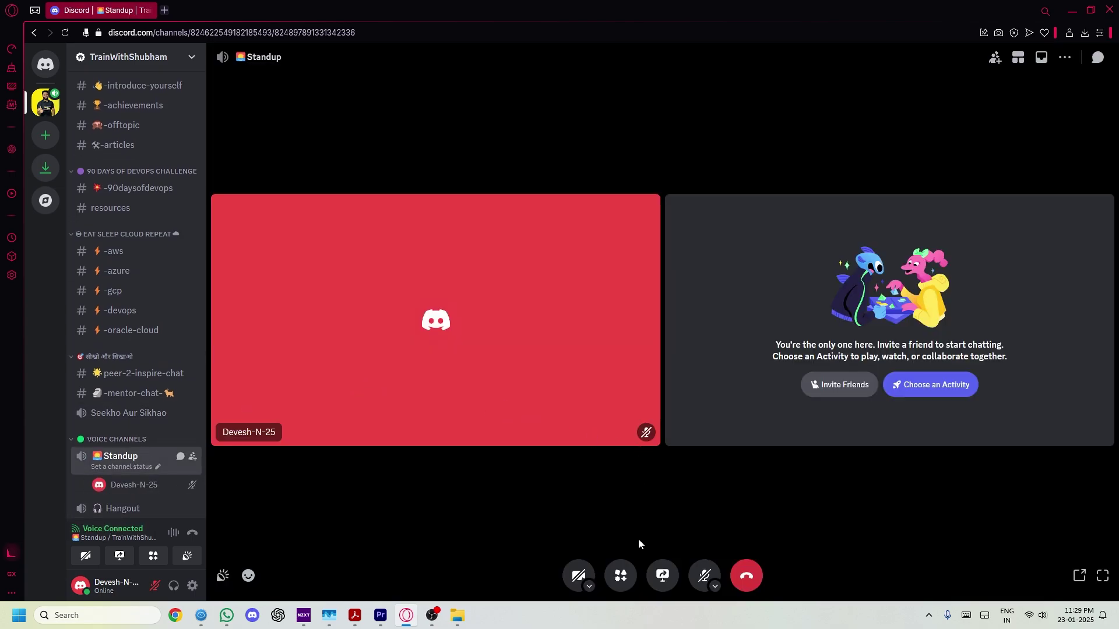
# - Review the Application Window and Opera Tab share options, then cancel without sharing
pyautogui.click(663, 575)
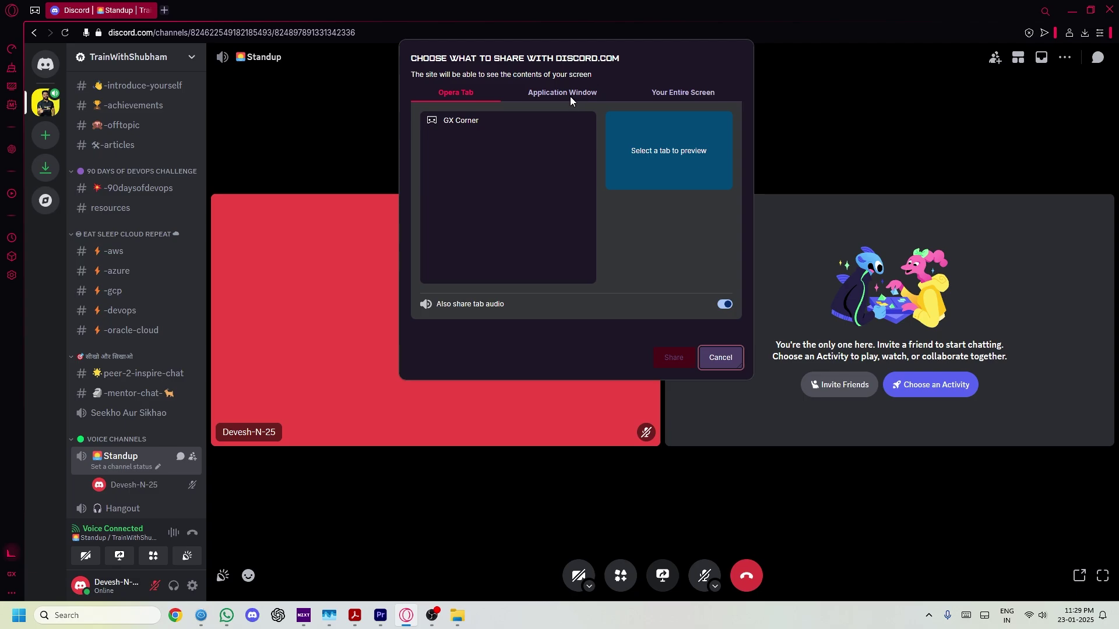
pyautogui.click(553, 94)
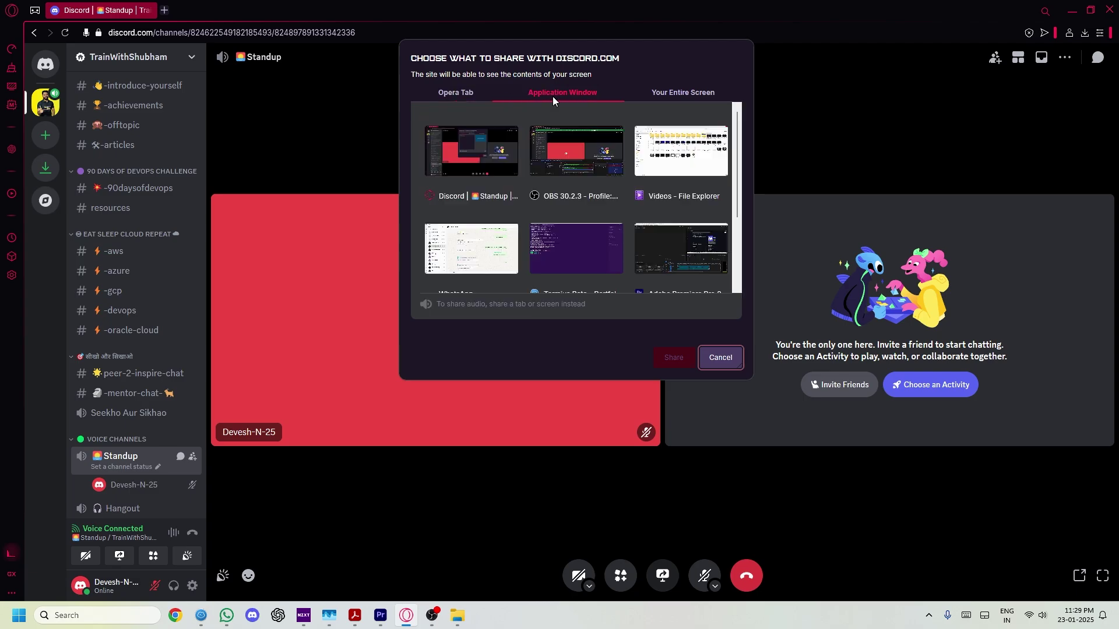
pyautogui.click(470, 93)
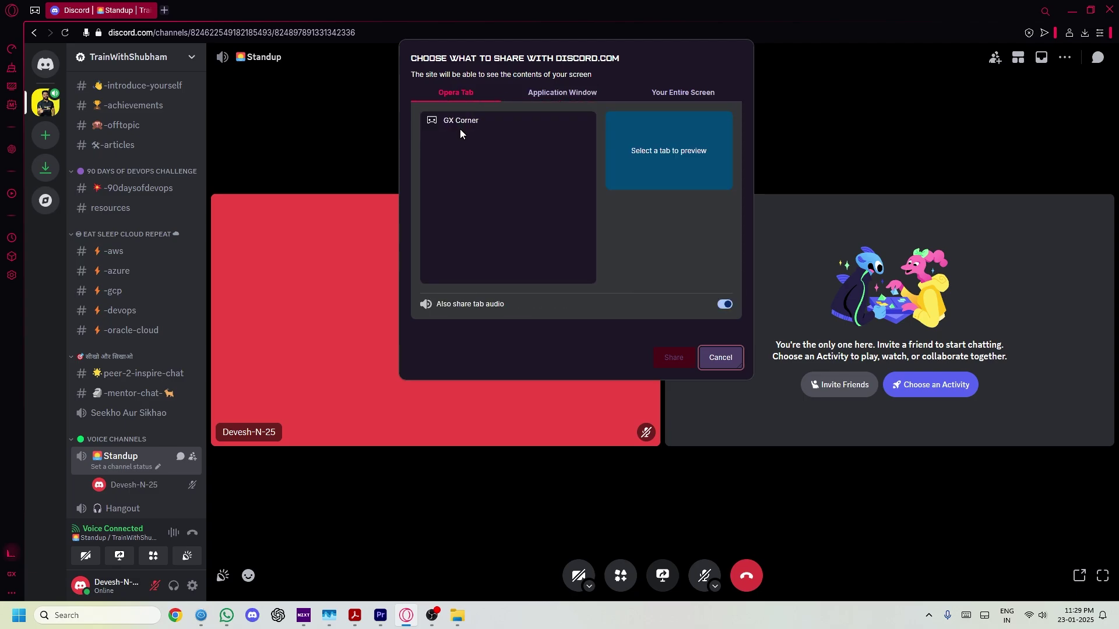
pyautogui.click(703, 362)
# - Open google.com in a new Opera GX tab, then switch back to the Discord Standup tab
pyautogui.click(169, 14)
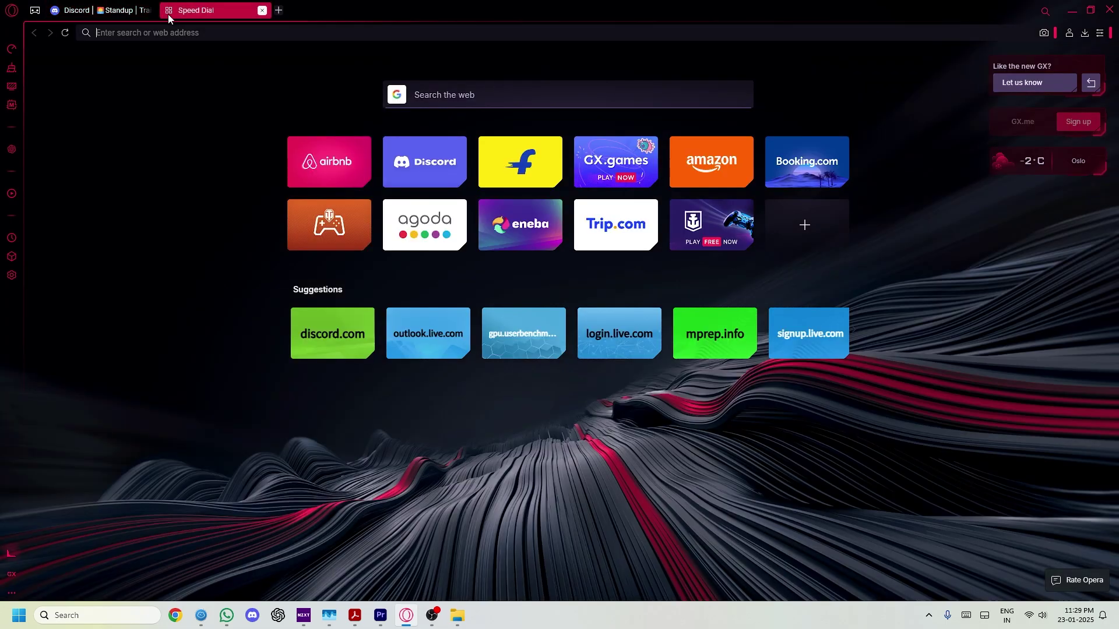
pyautogui.write('google')
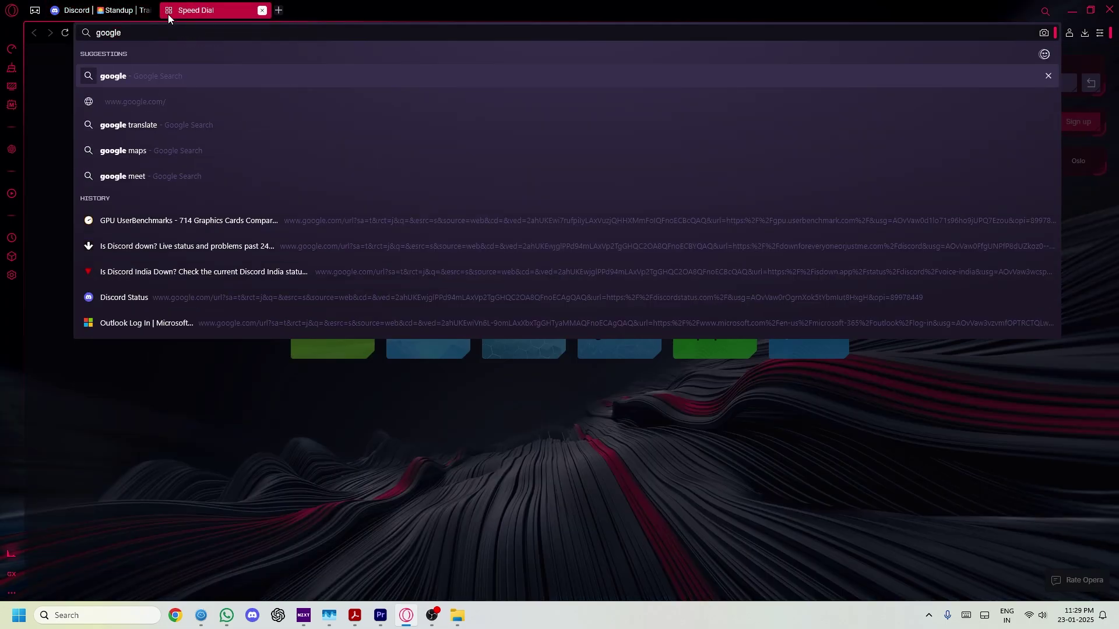
pyautogui.write('.com')
pyautogui.press('Return')
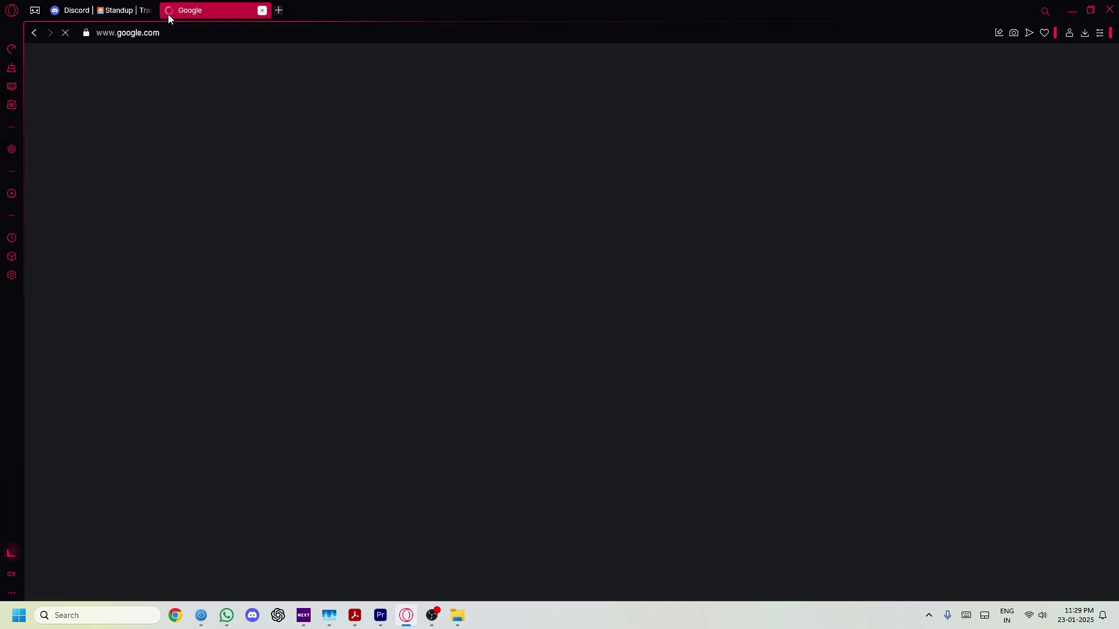
pyautogui.click(108, 12)
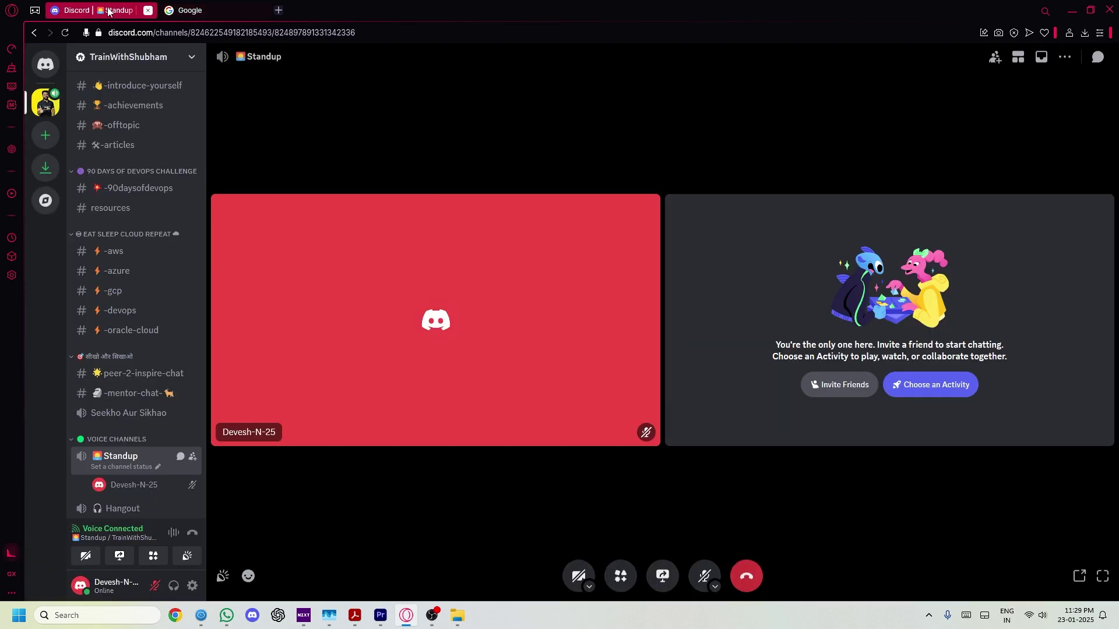
# - Start streaming the Google tab, chosen under Opera Tab, to the Standup call
pyautogui.click(664, 586)
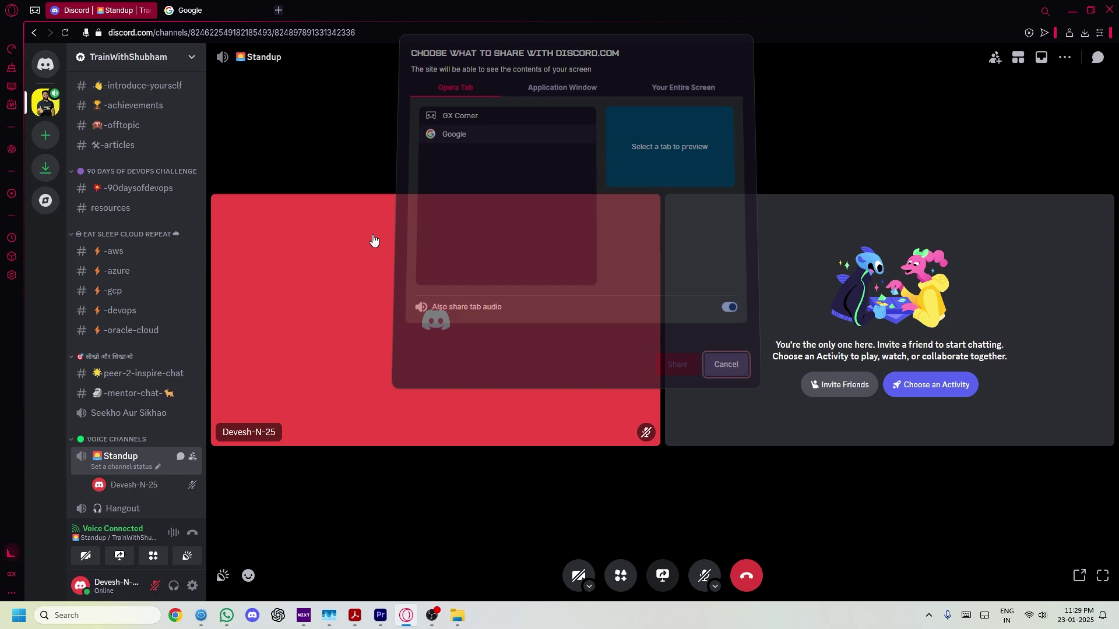
pyautogui.click(462, 140)
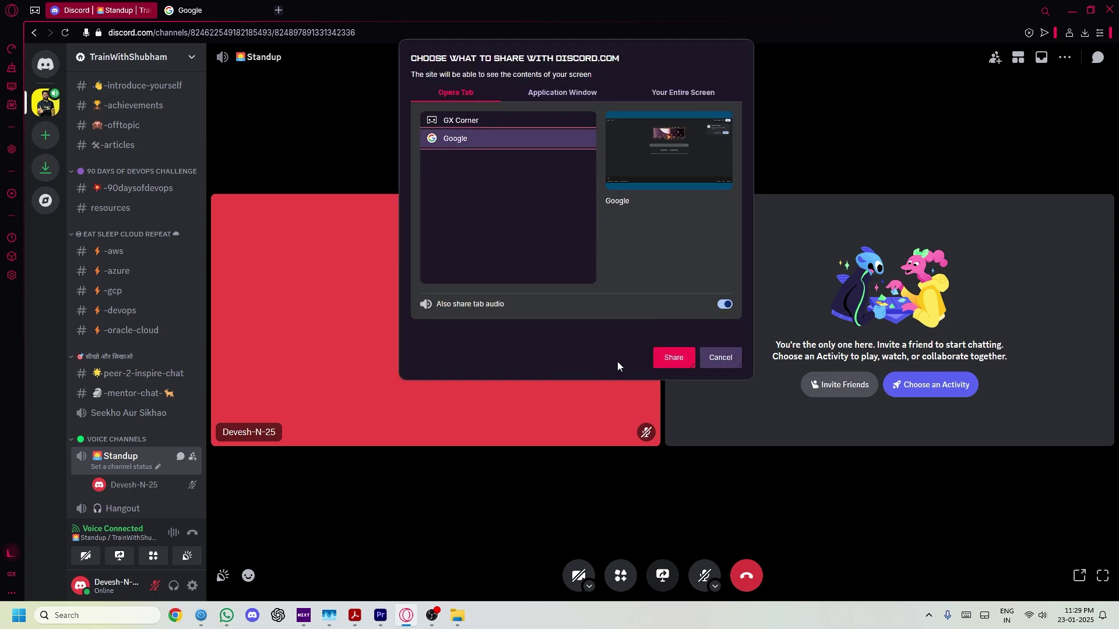
pyautogui.click(670, 359)
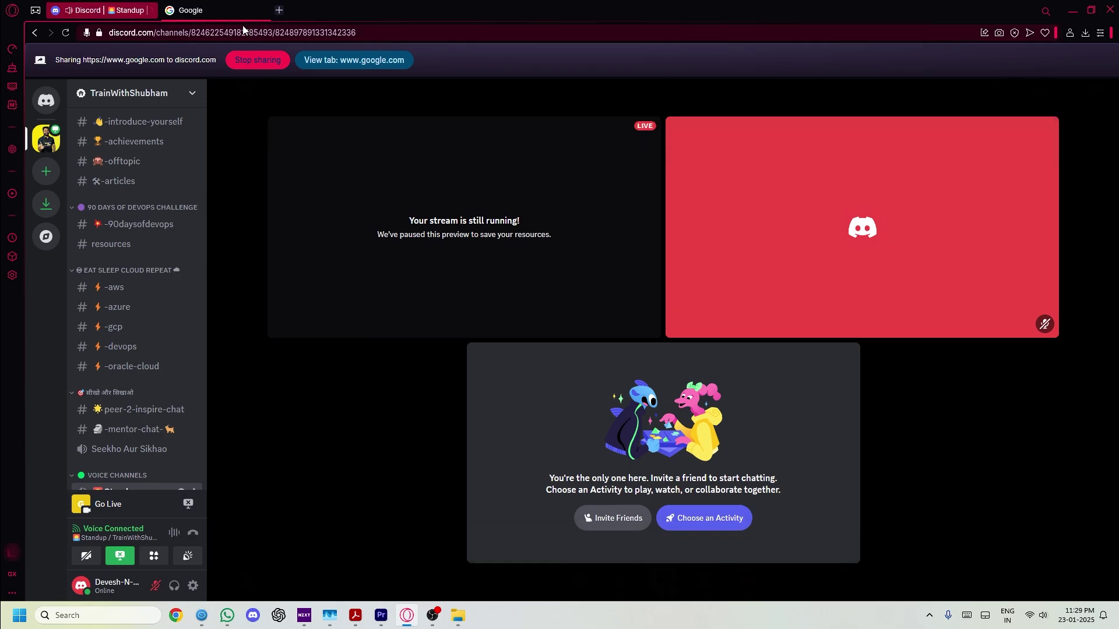
# - Check the shared Google tab and the stream in the call, then stop streaming
pyautogui.click(208, 9)
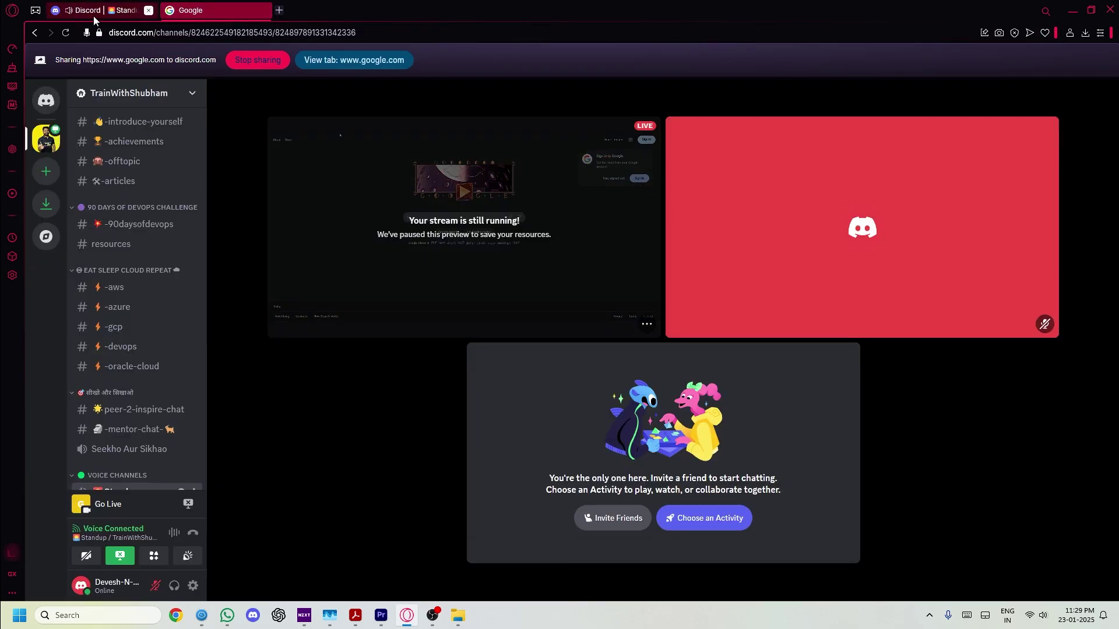
pyautogui.click(94, 13)
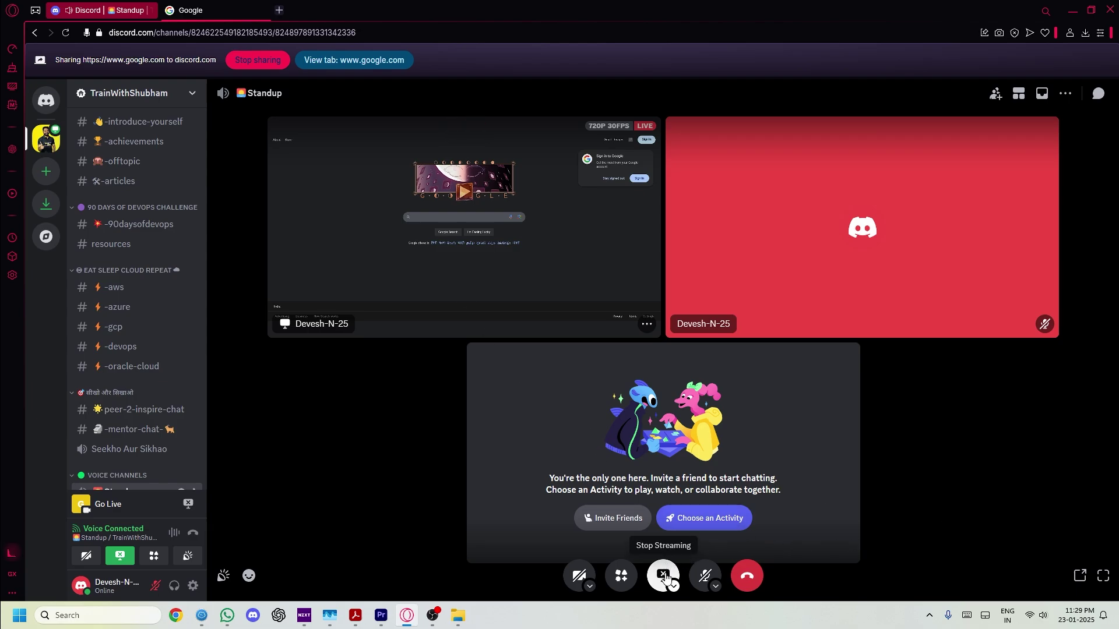
pyautogui.click(661, 576)
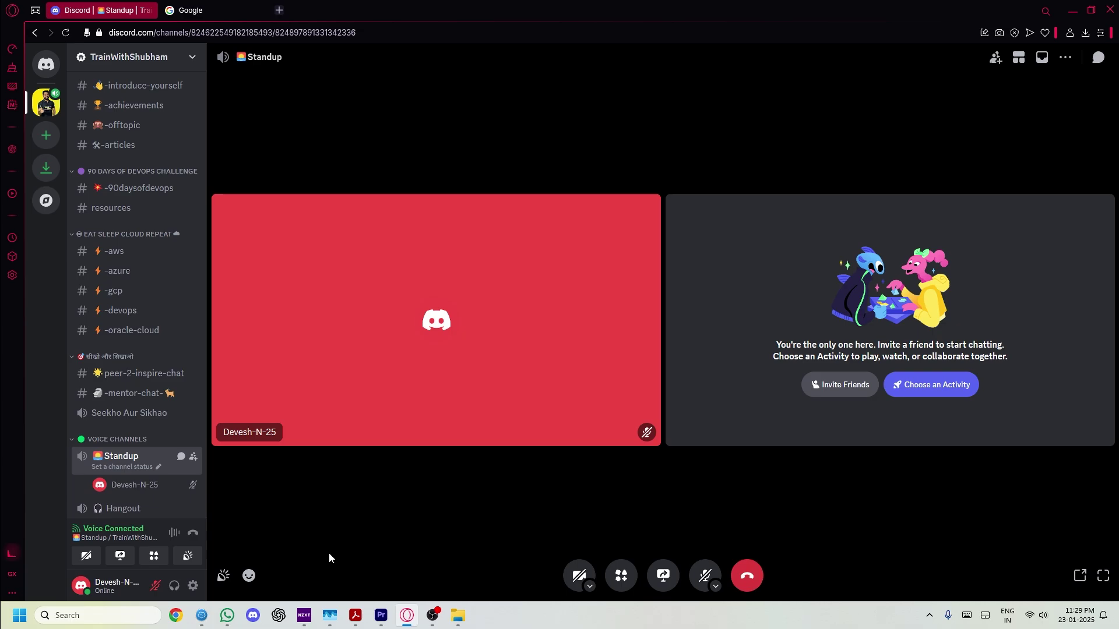
# - Play the airhorn, quack and cricket soundboard sounds, then close the soundboard
pyautogui.click(223, 576)
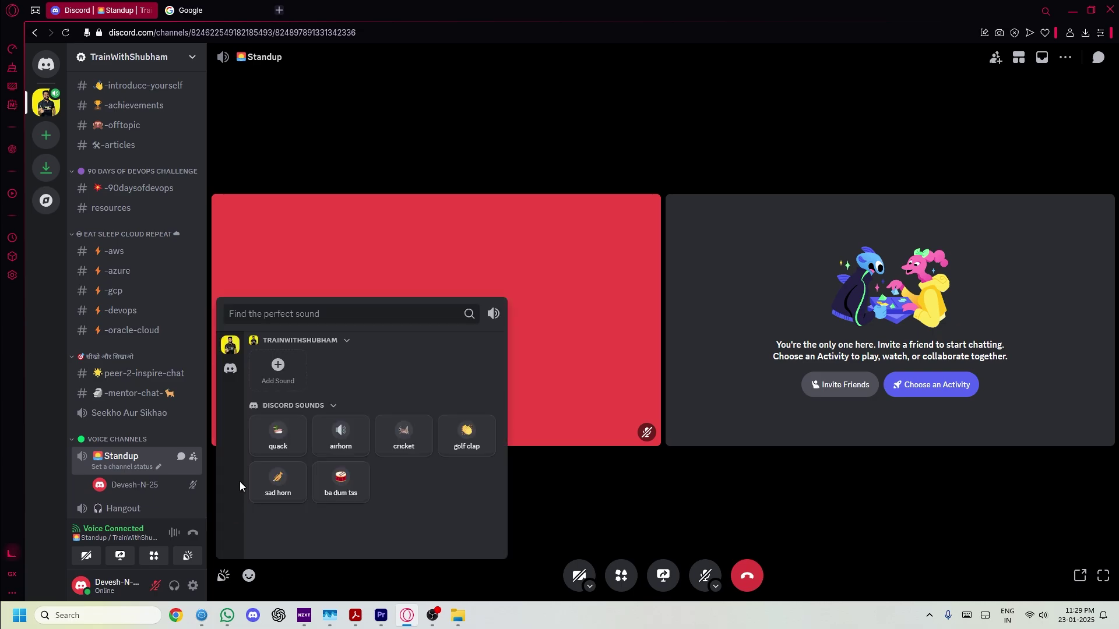
pyautogui.click(340, 438)
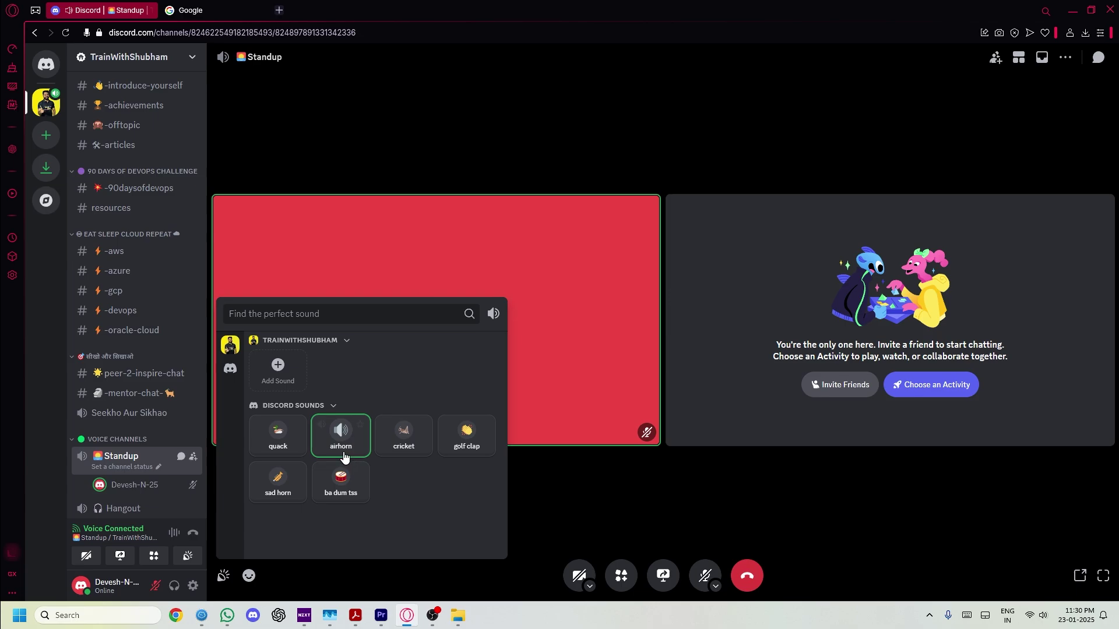
pyautogui.click(284, 434)
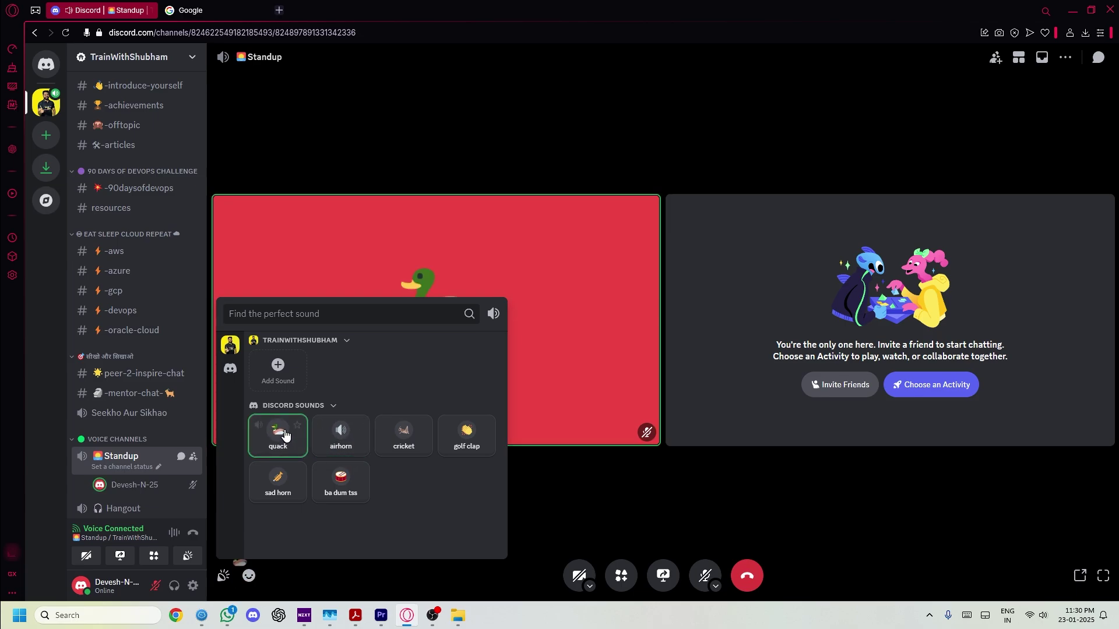
pyautogui.click(408, 436)
pyautogui.click(603, 491)
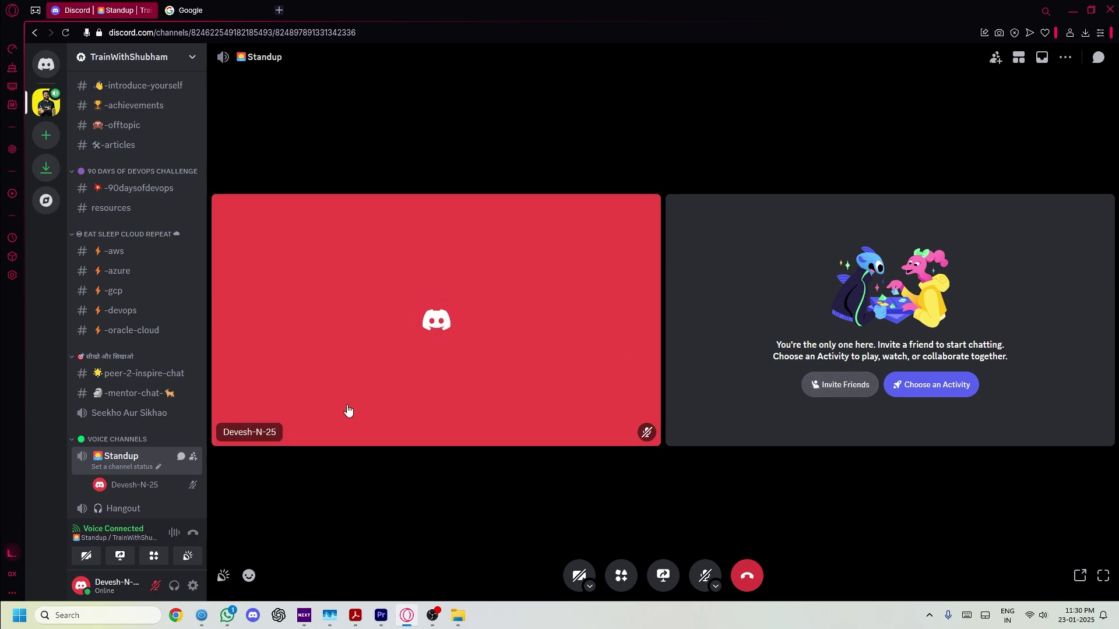
# - Disconnect from the Standup voice call and open the #-help channel
pyautogui.click(193, 534)
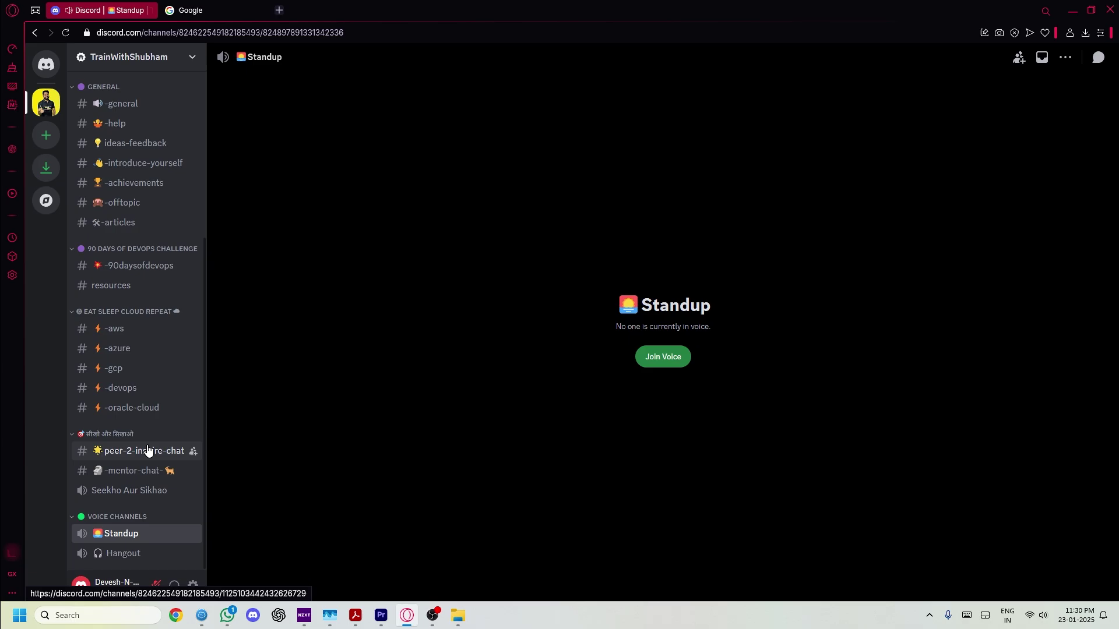
pyautogui.scroll(2, 148, 450)
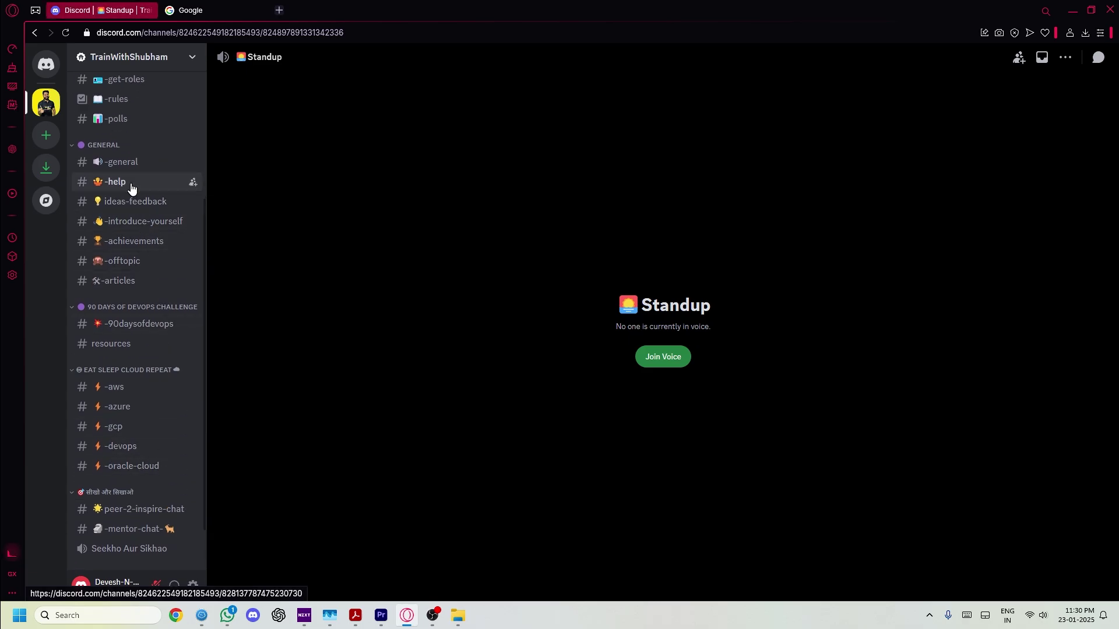
pyautogui.click(132, 184)
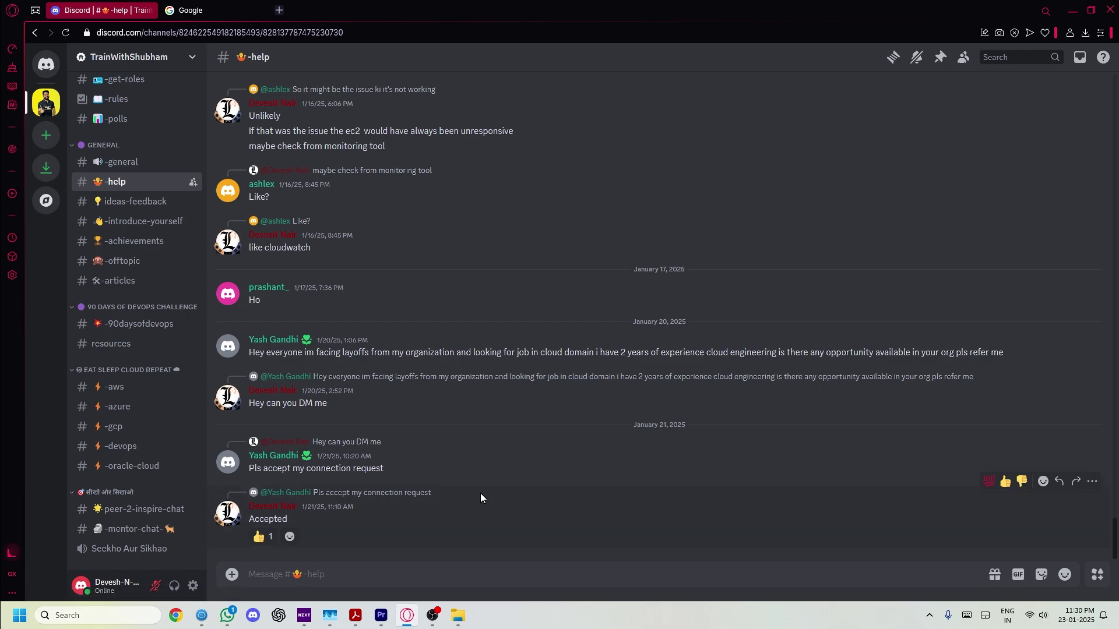
# - Send a two-line message "Hey," / "I need some help" in #-help
pyautogui.write('Hey,')
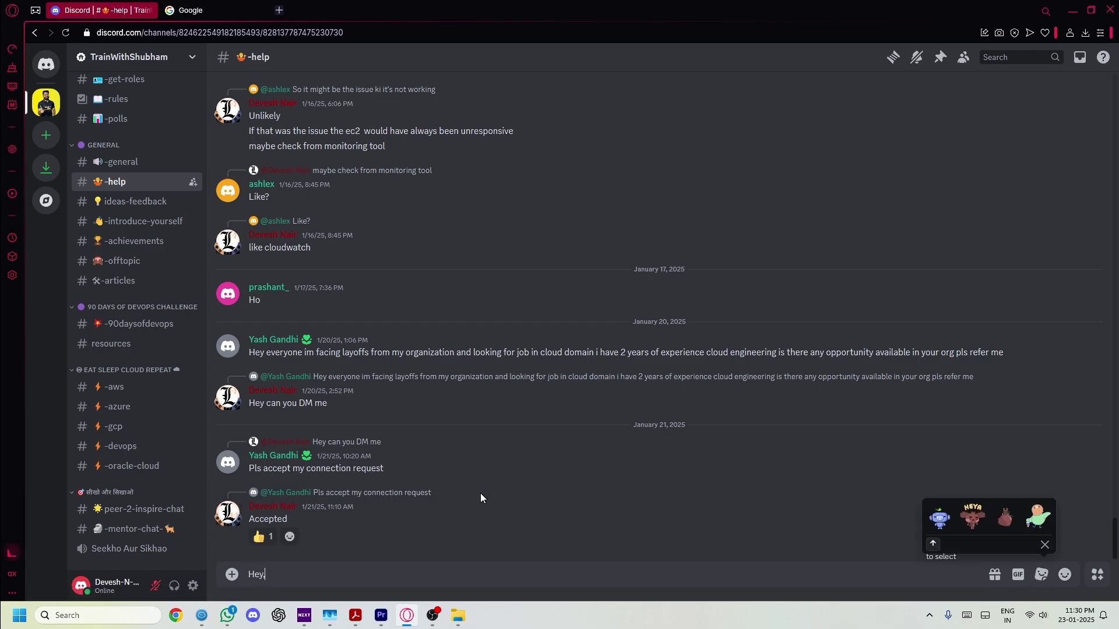
pyautogui.hotkey('shift', 'Return')
pyautogui.write('I need ')
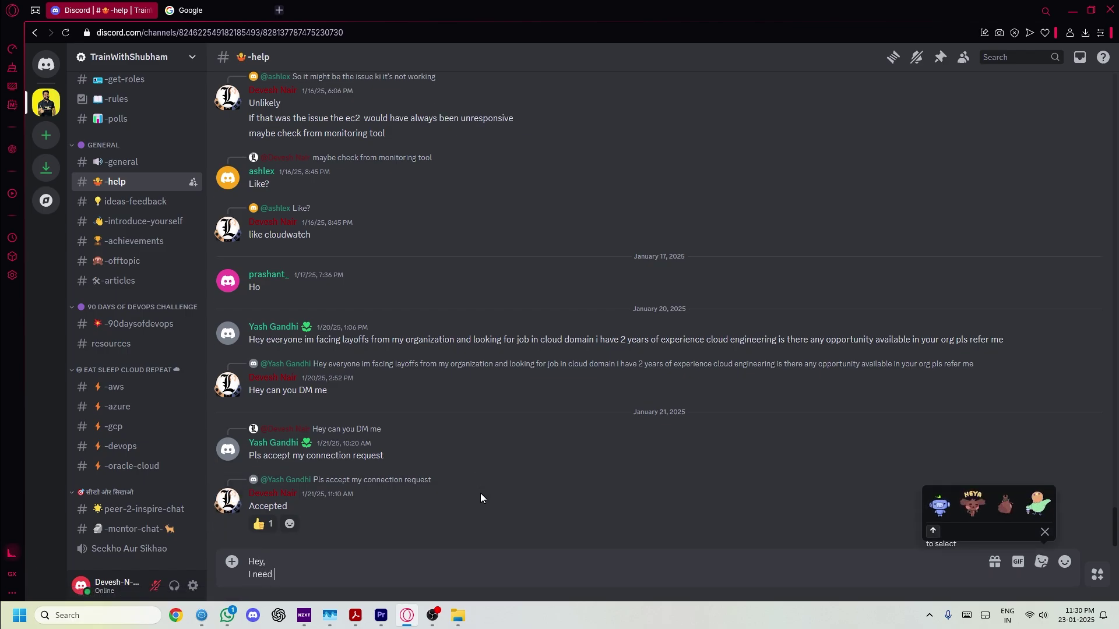
pyautogui.write('some help')
pyautogui.press('Return')
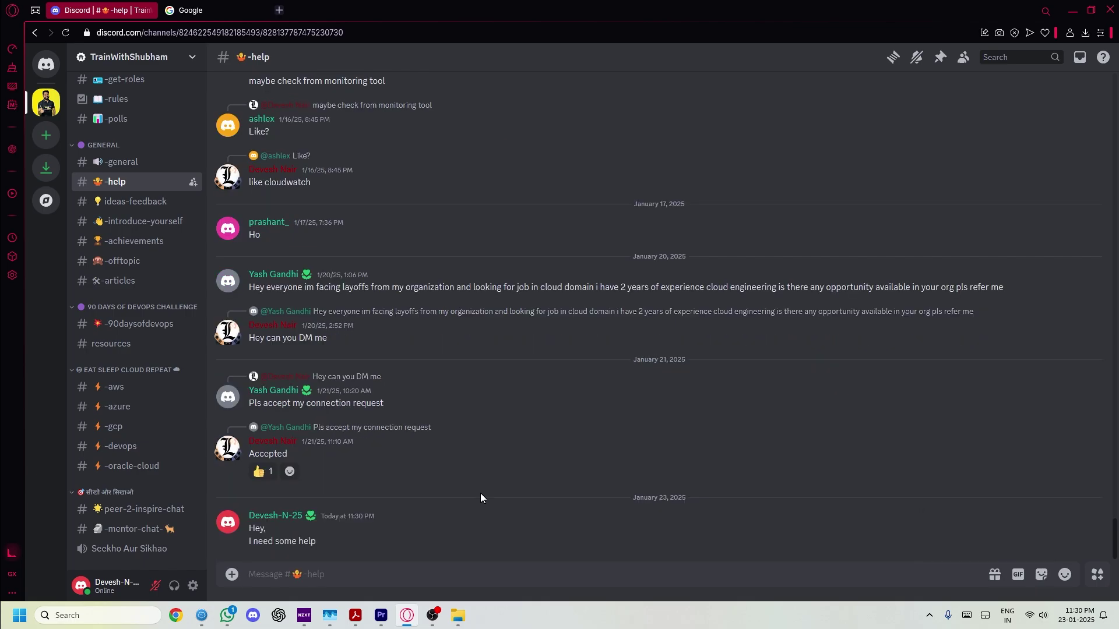